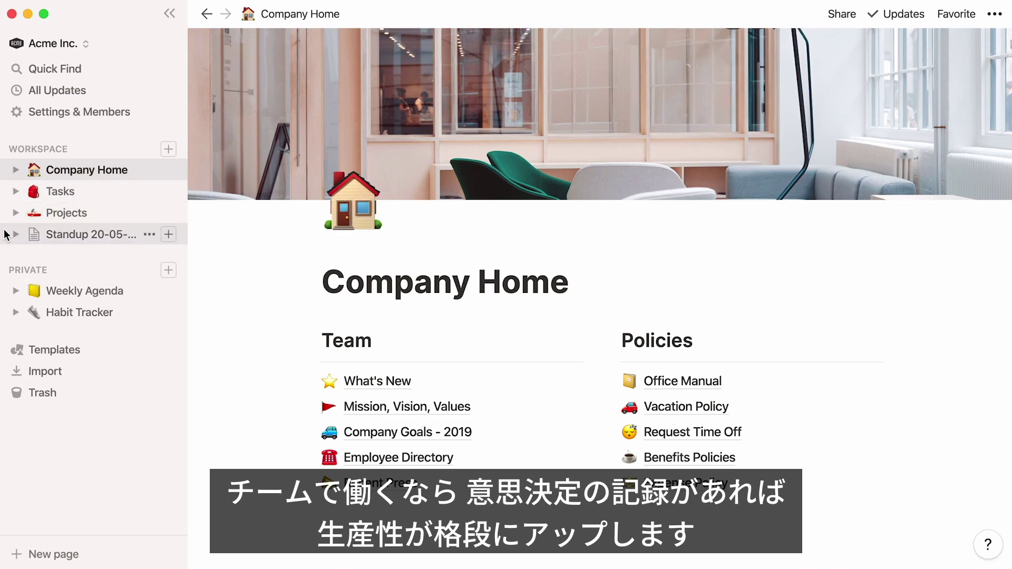
- Open the Standup 20-05-2020 page from the sidebar, on the way to Meeting Notes
click(4, 234)
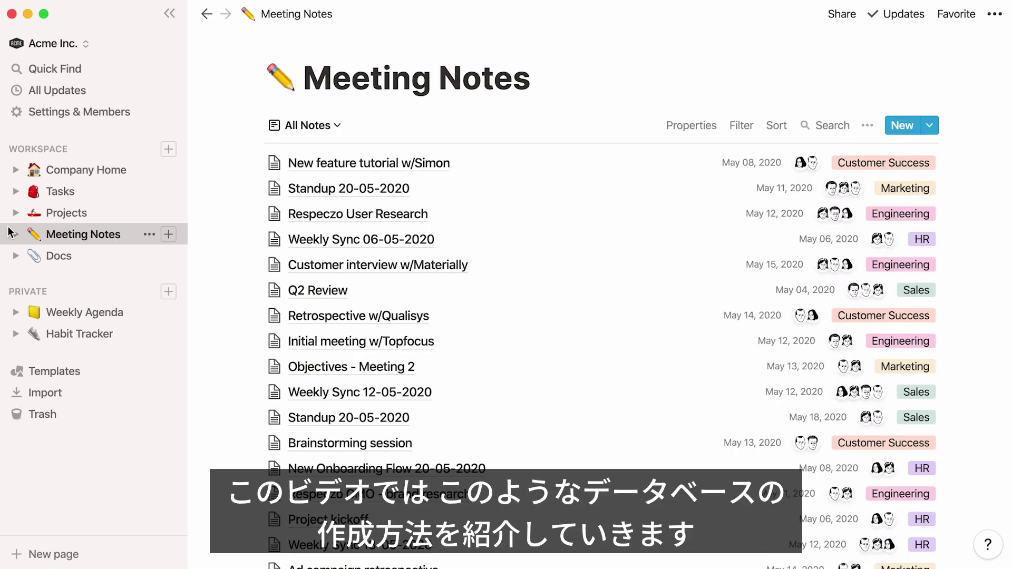
- Browse the Docs database's property list and All Docs view list, then restore the sidebar
click(170, 14)
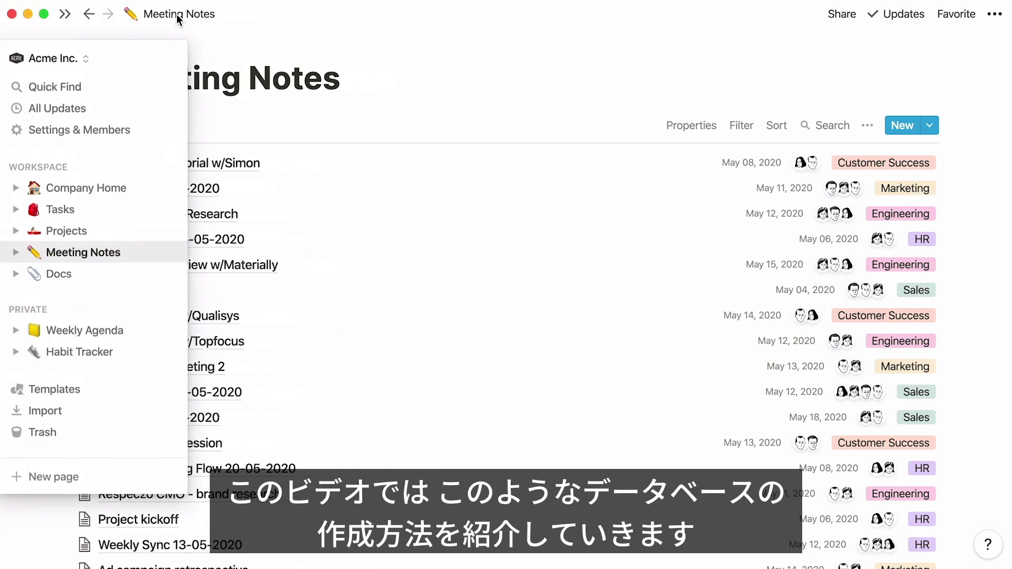
click(89, 17)
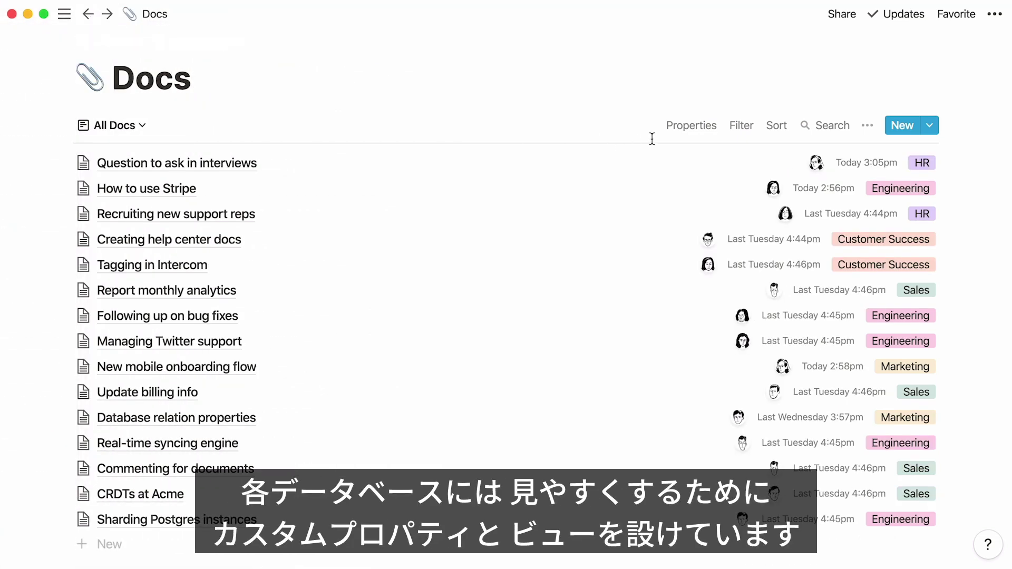
click(688, 126)
click(144, 127)
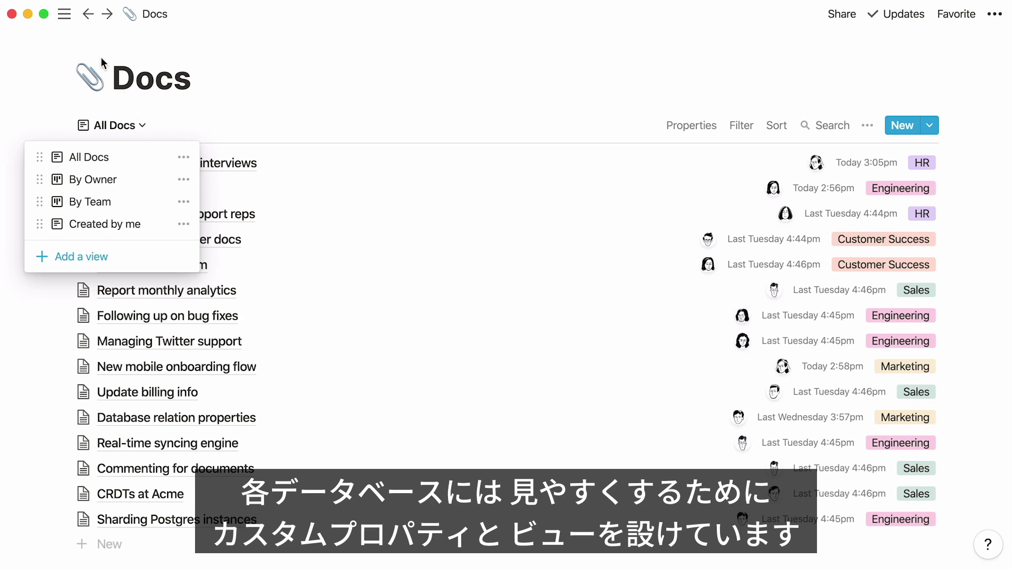
click(67, 15)
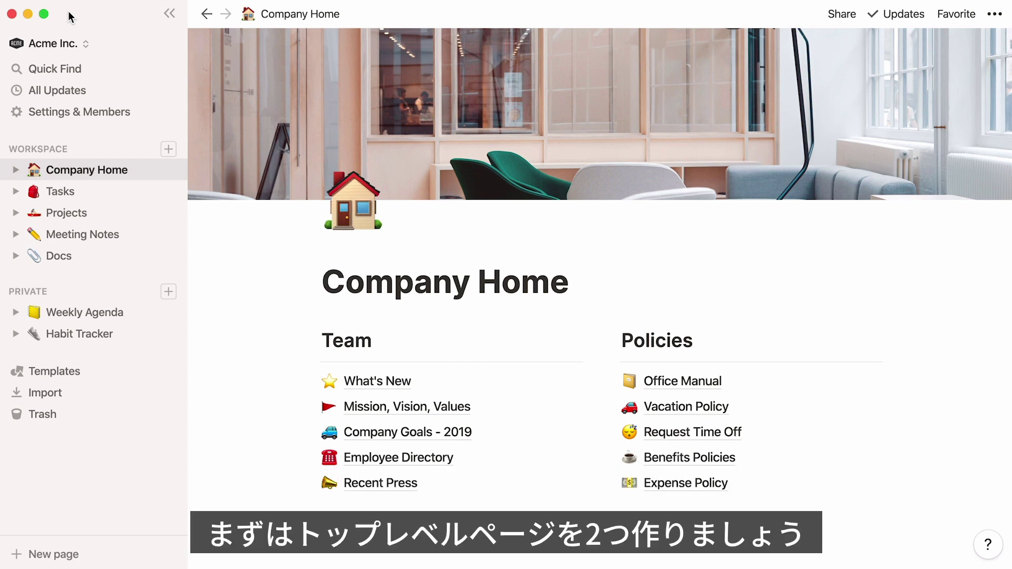
click(107, 266)
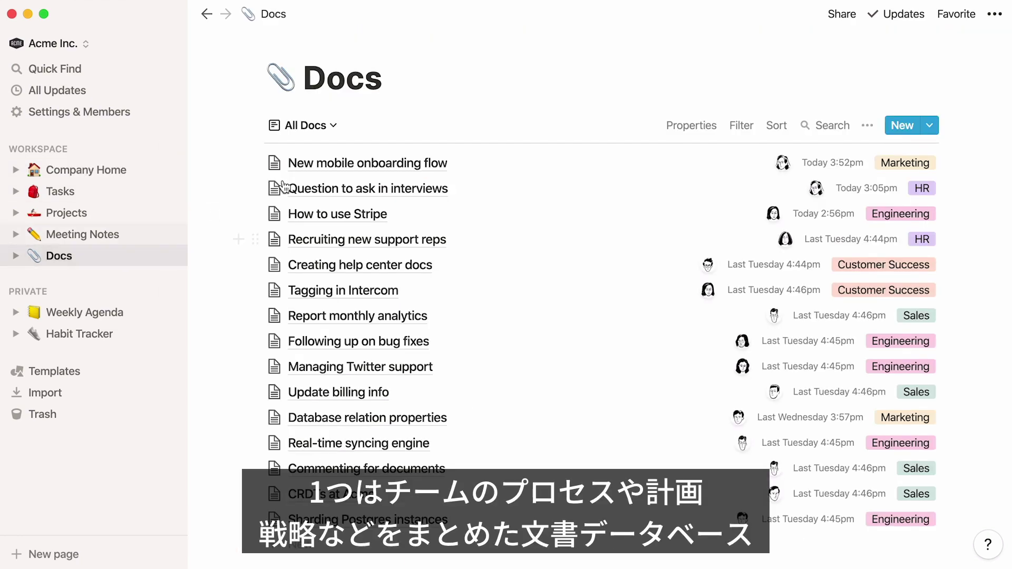
click(294, 167)
scroll(159, 258, down, 2)
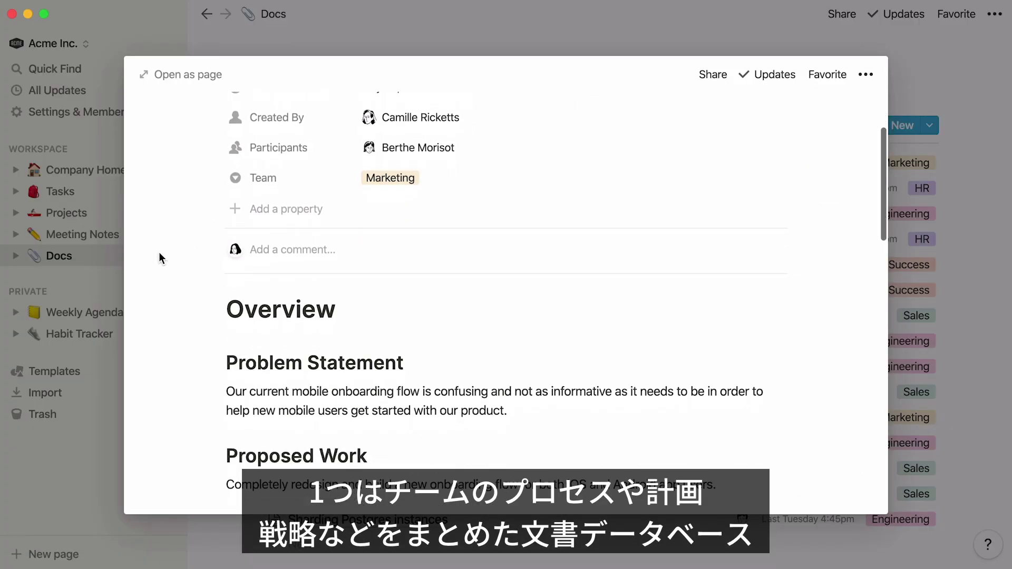
scroll(160, 258, down, 3)
scroll(158, 257, down, 3)
scroll(159, 258, down, 3)
scroll(159, 253, down, 3)
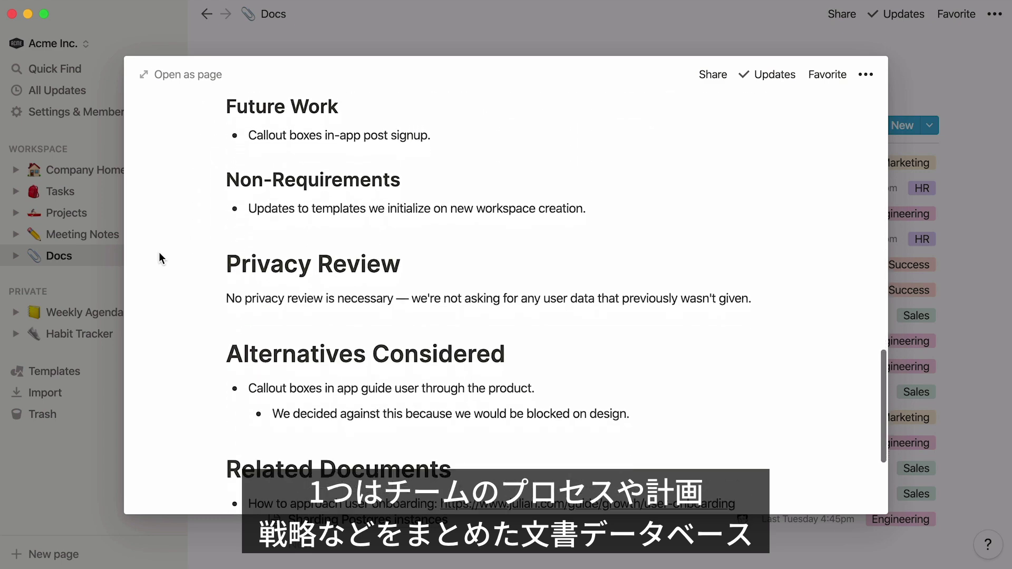
scroll(159, 254, down, 3)
click(97, 233)
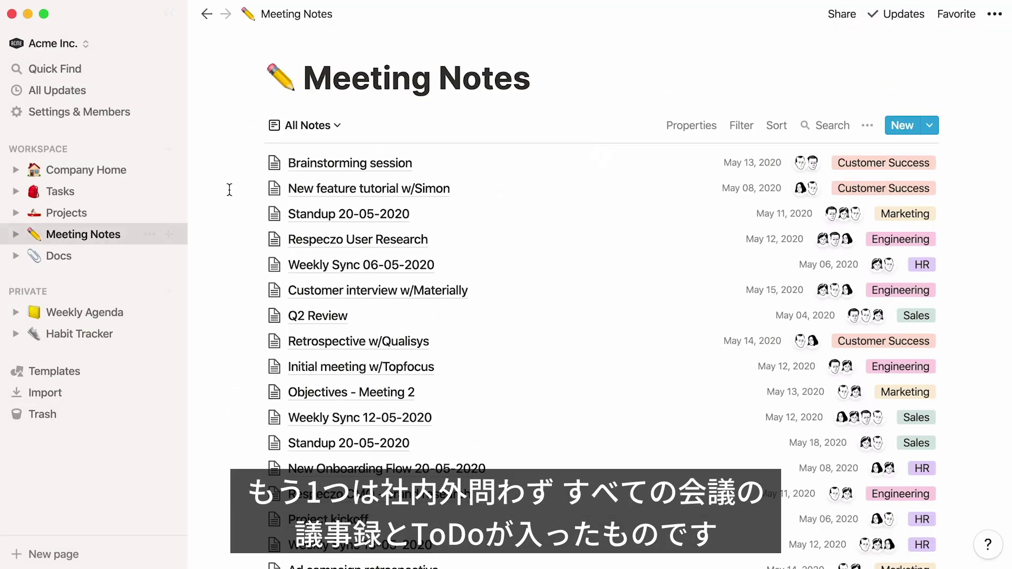
click(293, 164)
scroll(167, 244, down, 1)
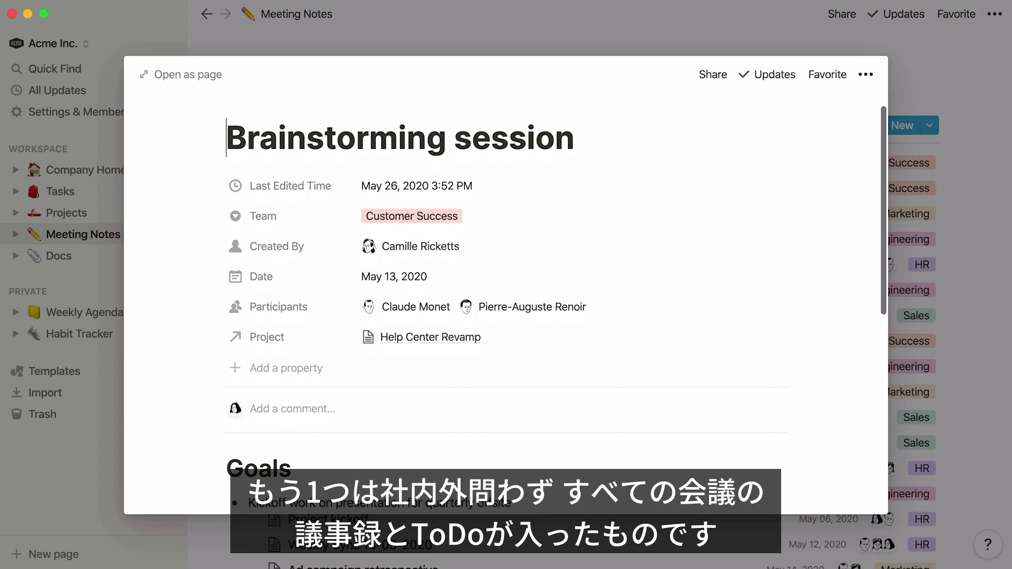
scroll(167, 243, down, 3)
scroll(168, 243, down, 3)
scroll(168, 244, down, 3)
scroll(166, 229, down, 2)
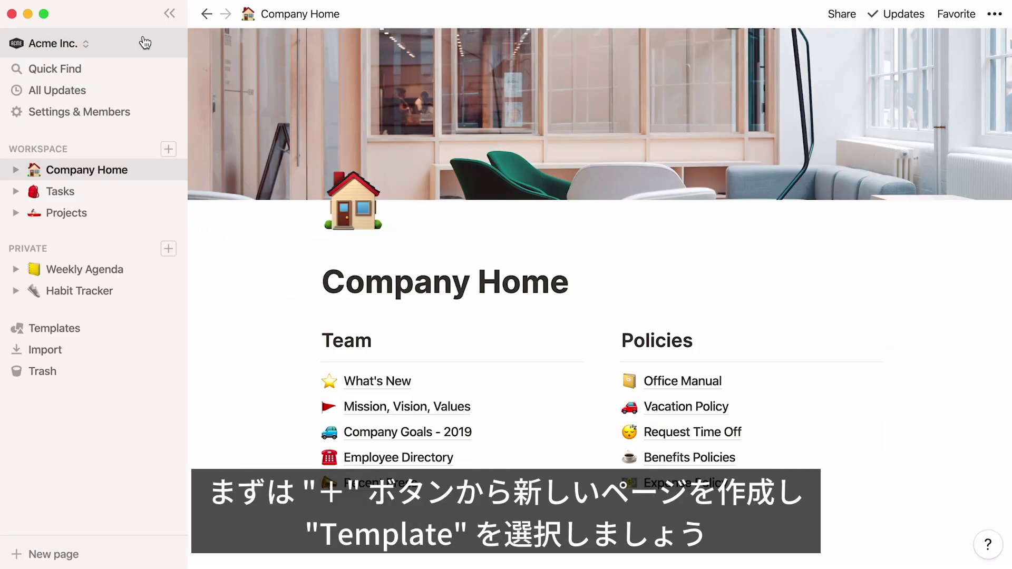
- Create a new workspace page from the Engineering Docs template
click(167, 149)
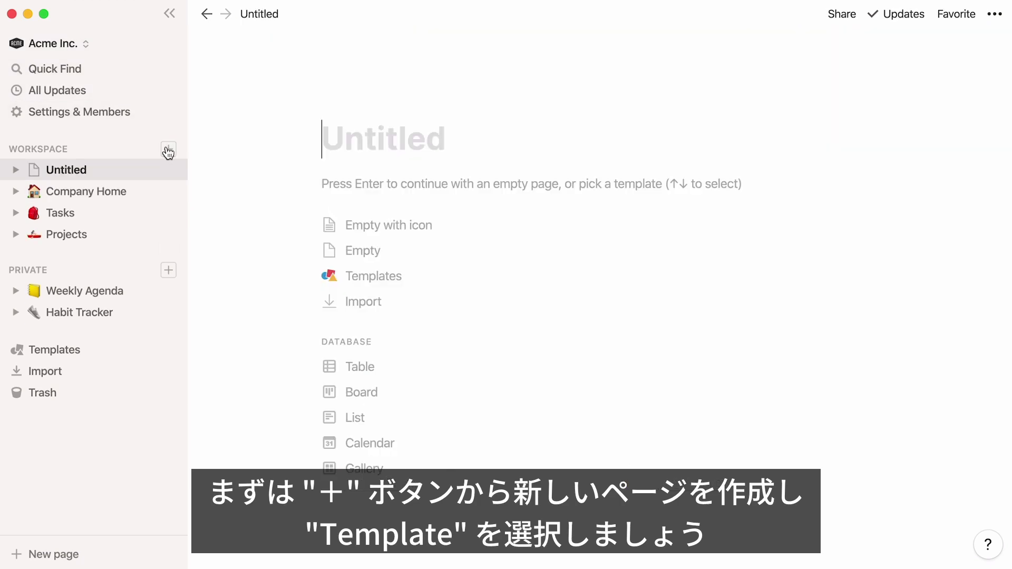
click(424, 285)
click(768, 172)
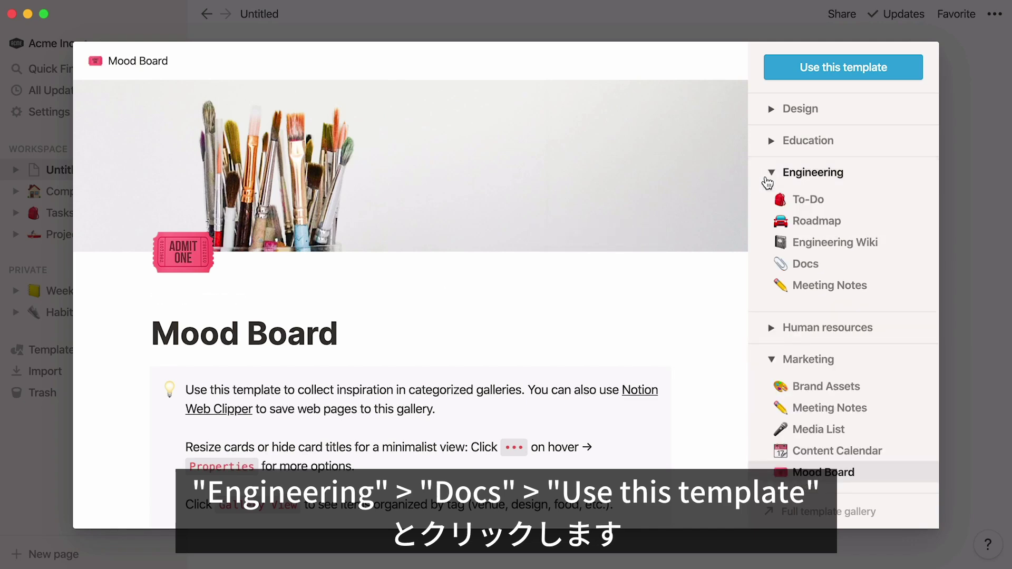
click(760, 264)
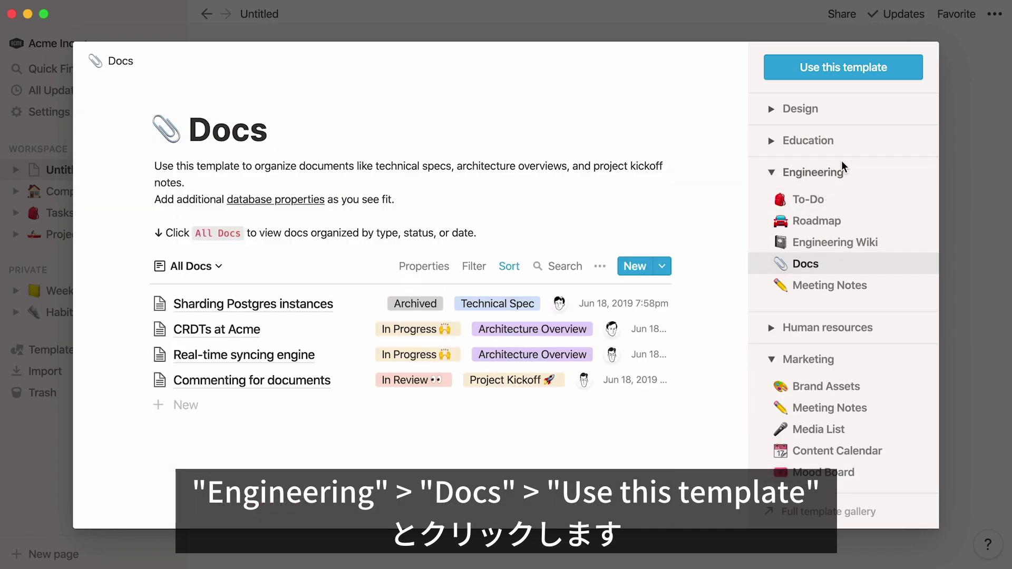
click(902, 78)
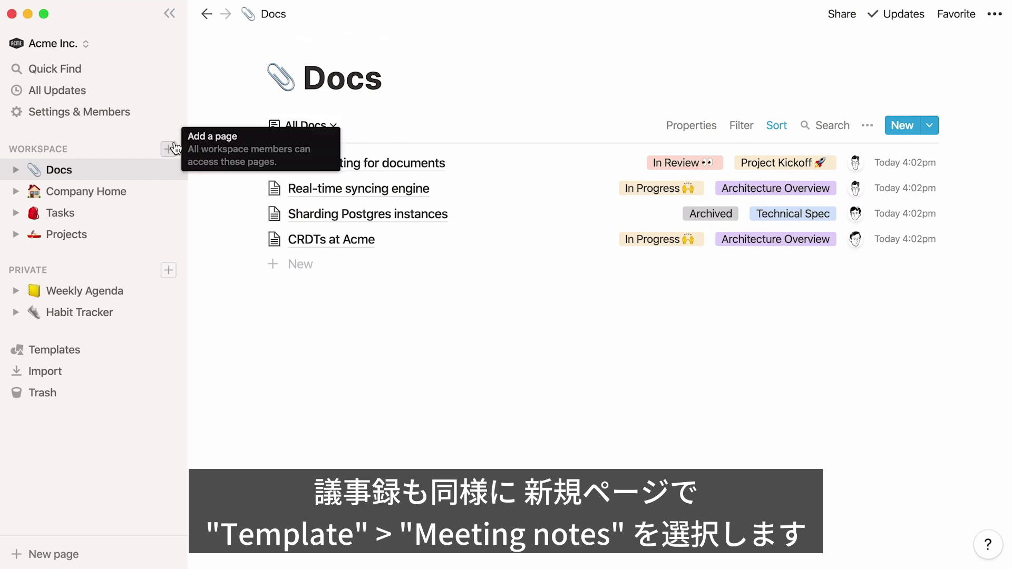
- Create another workspace page from the Human resources Meeting Notes template
click(169, 149)
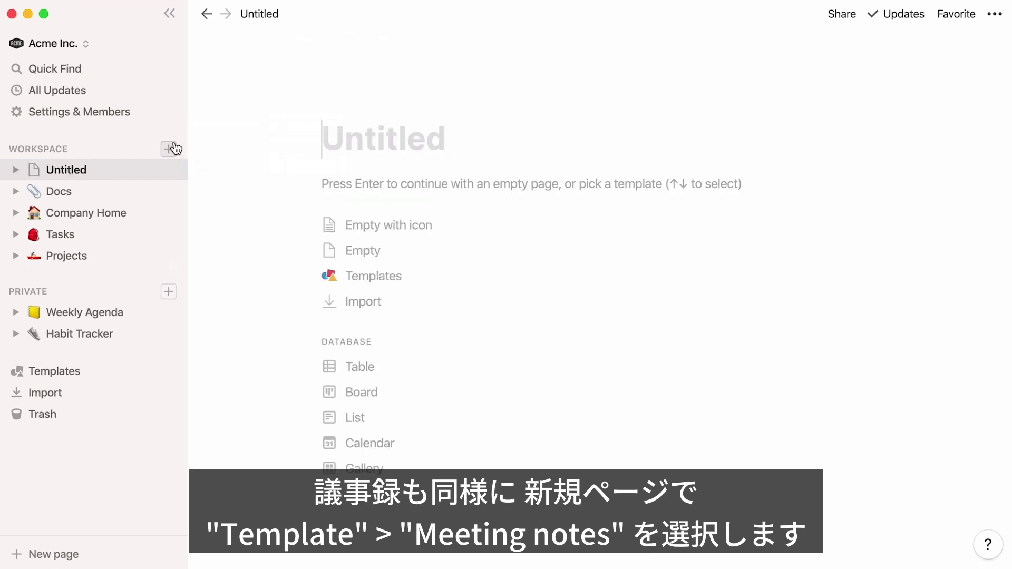
click(411, 276)
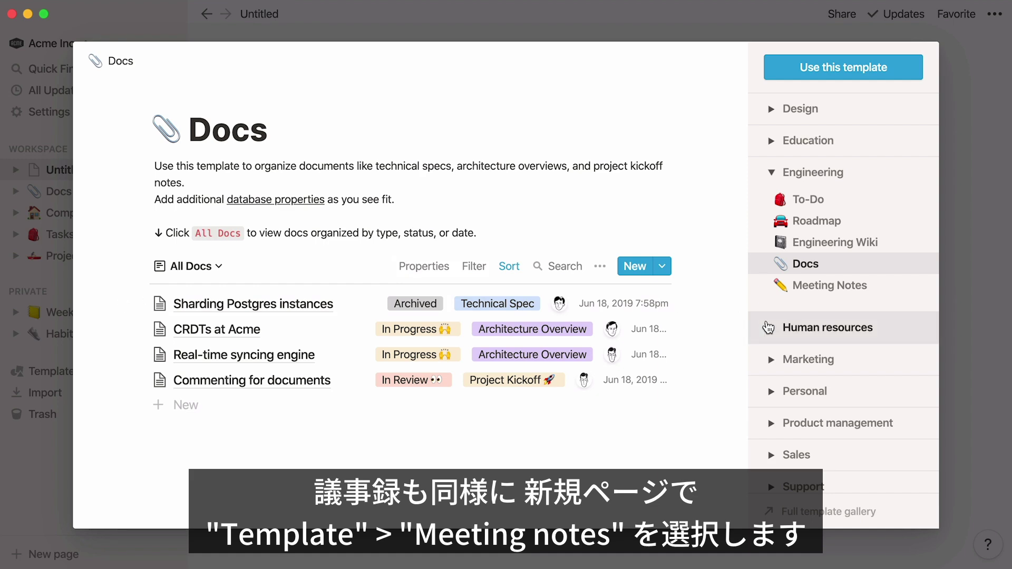
click(768, 328)
click(765, 382)
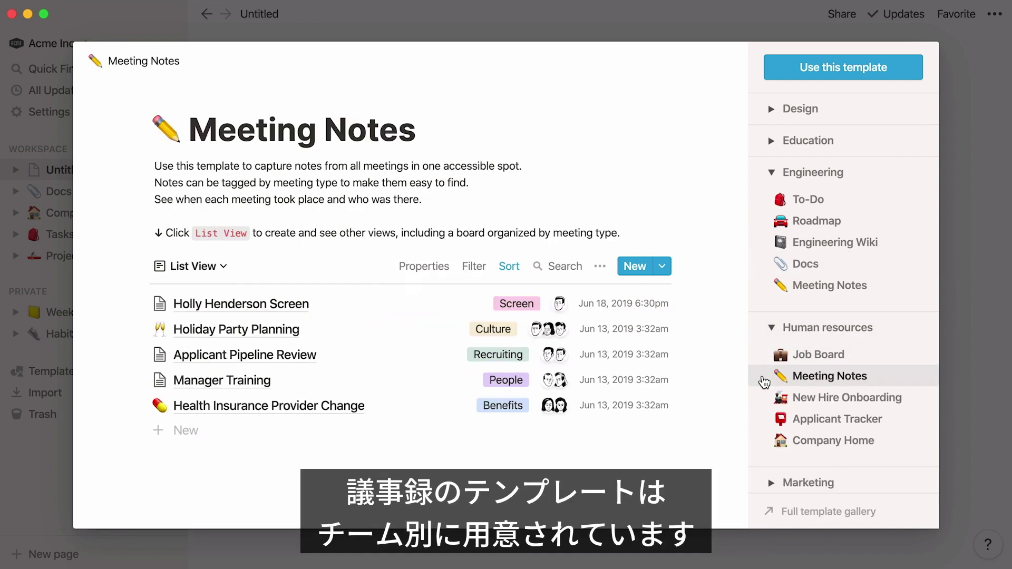
click(903, 69)
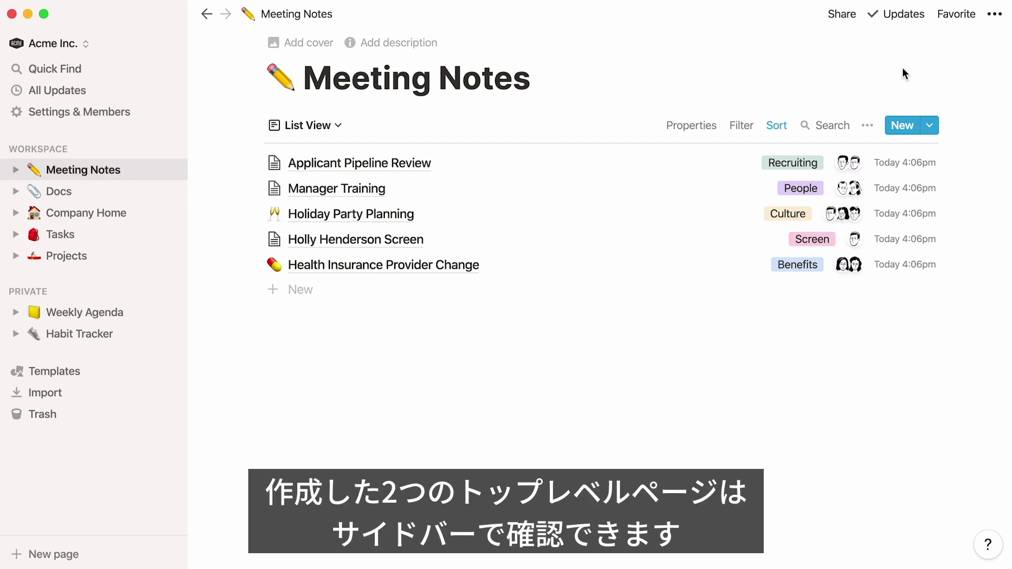
- Switch to Docs with the sidebar hidden and show its property list
click(123, 192)
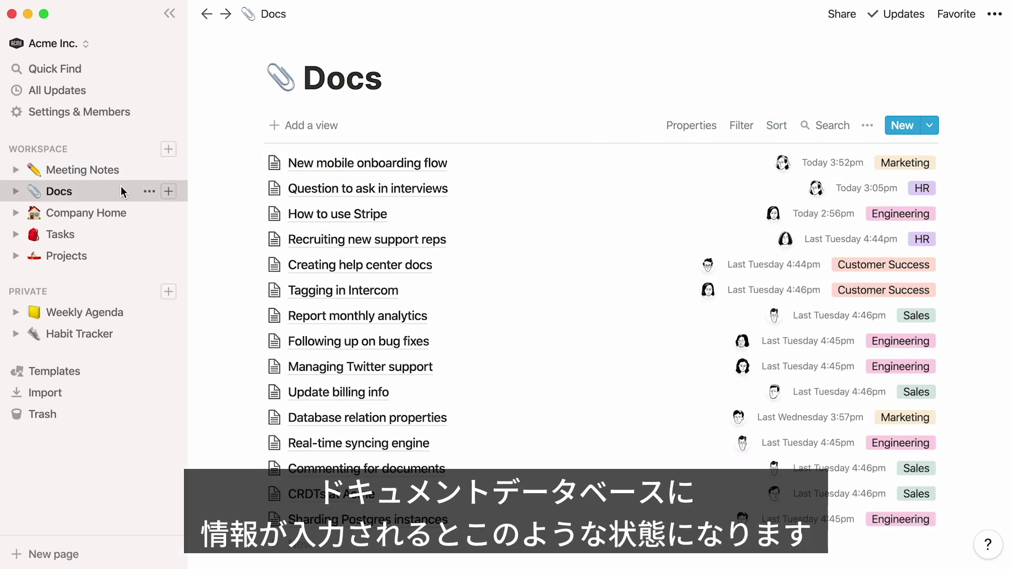
click(173, 13)
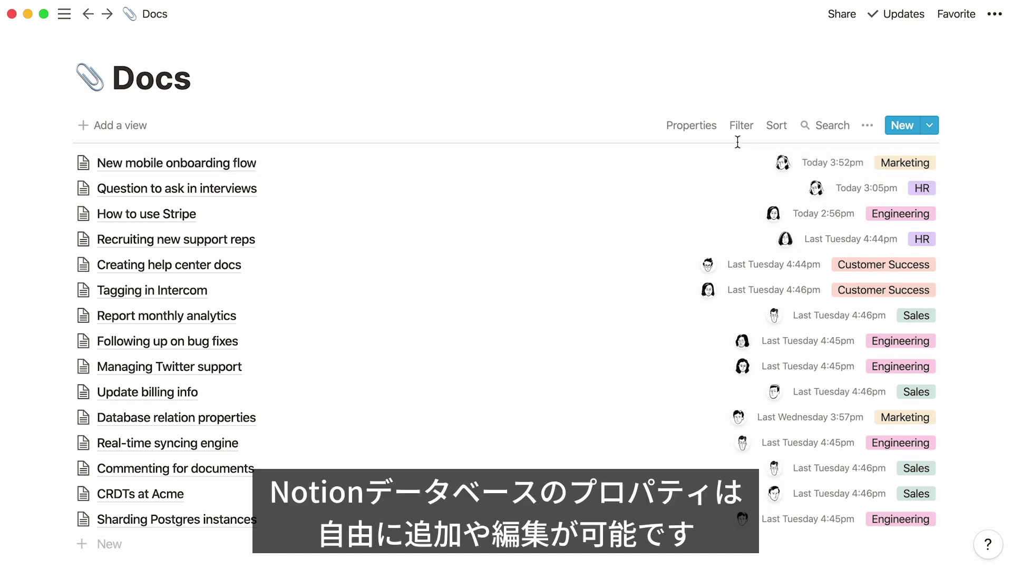
click(702, 128)
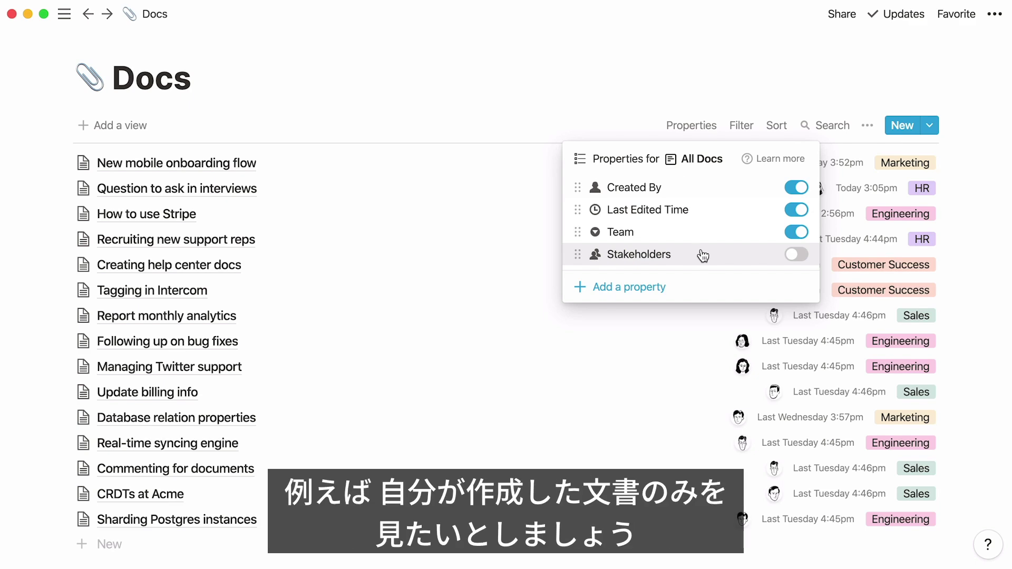
- Create a List view of Docs named 'Created by Me'
click(124, 119)
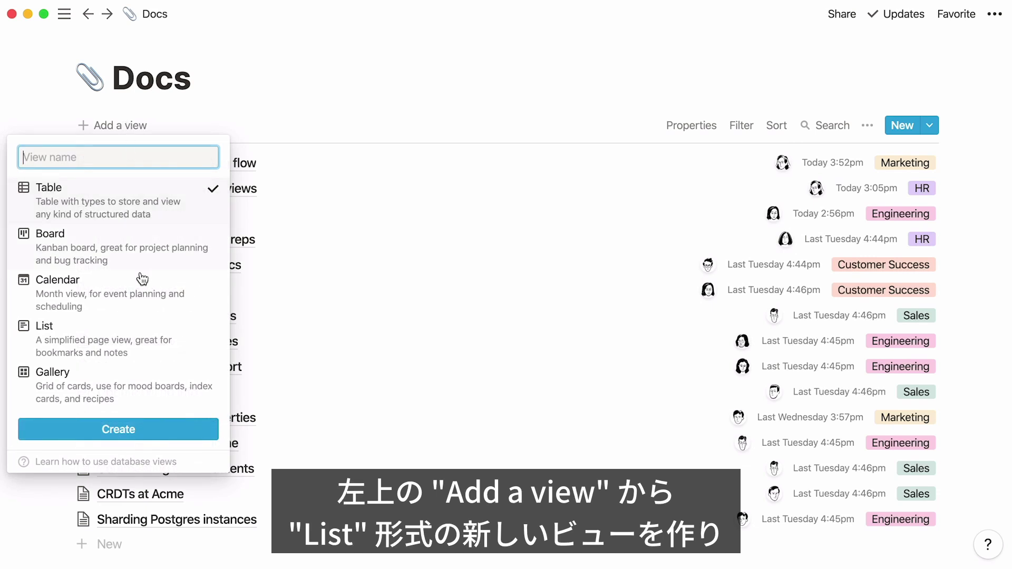
click(145, 339)
text(Cre)
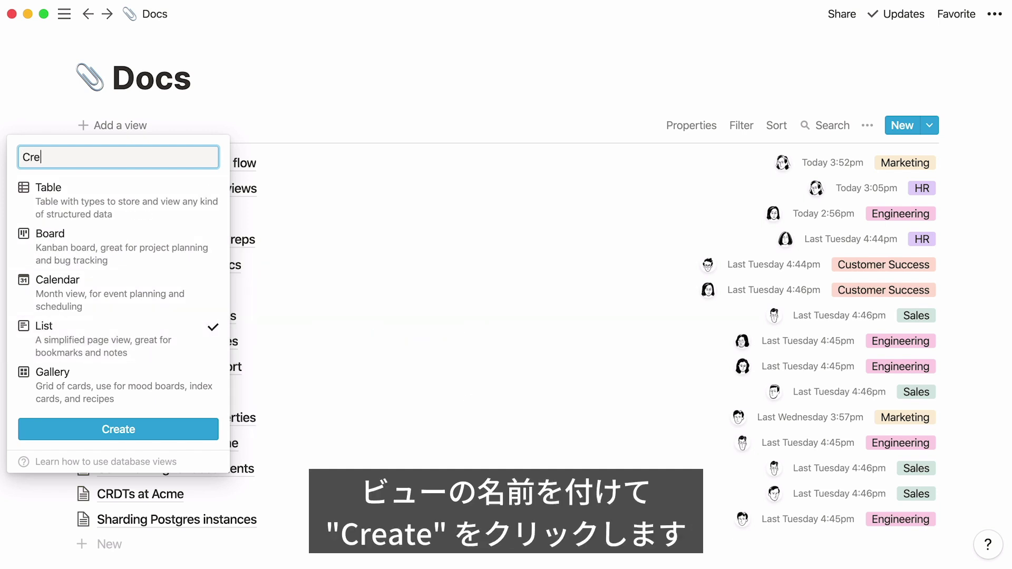
text(ated by Me)
click(131, 427)
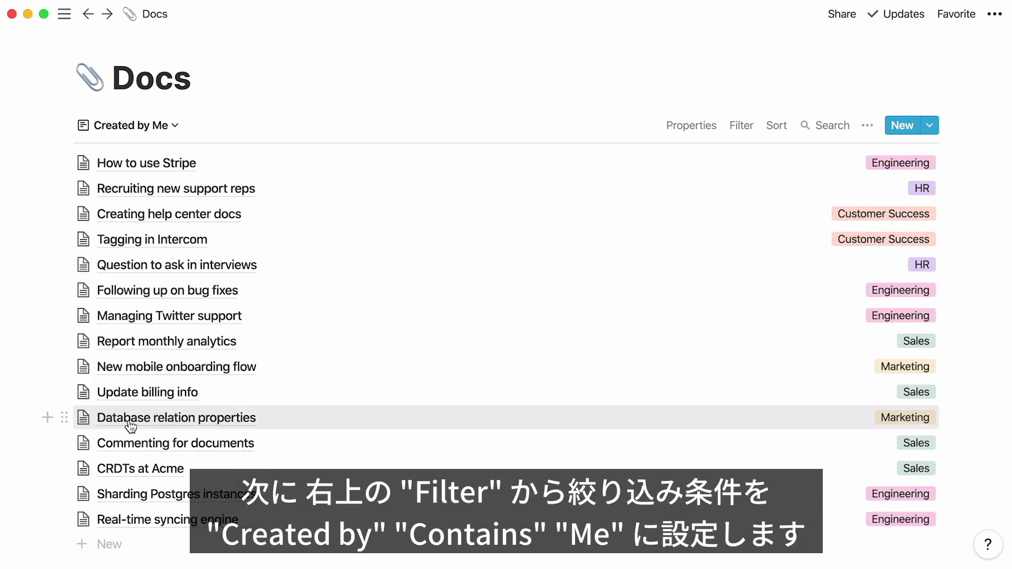
- Add a filter so Created By contains Me
click(741, 127)
click(644, 288)
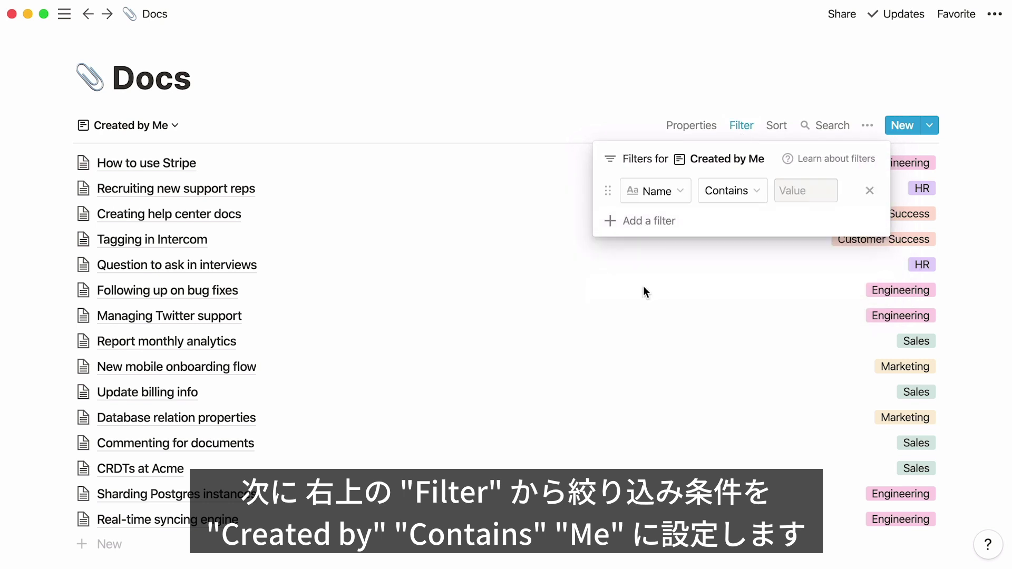
click(676, 195)
click(678, 281)
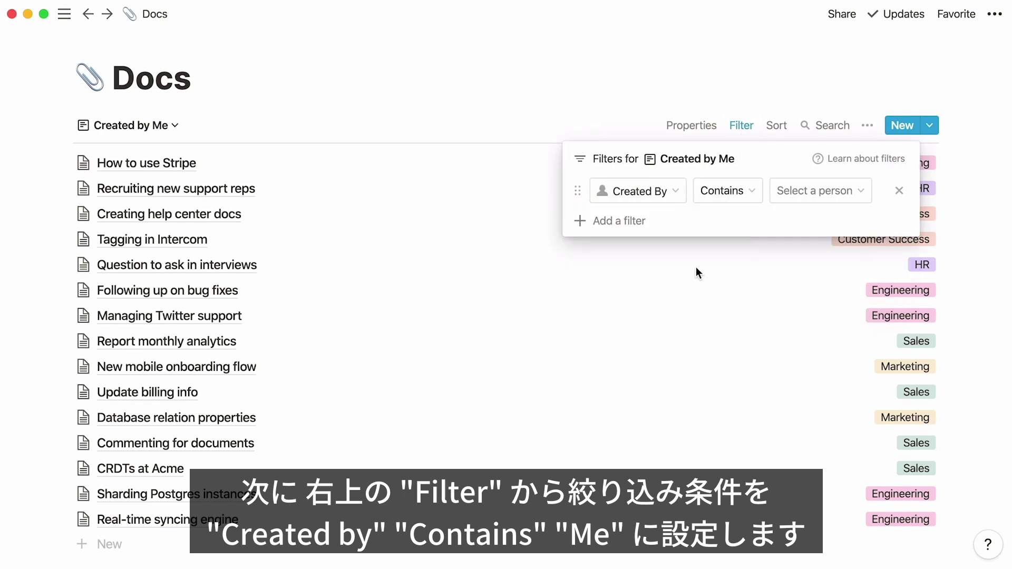
click(791, 192)
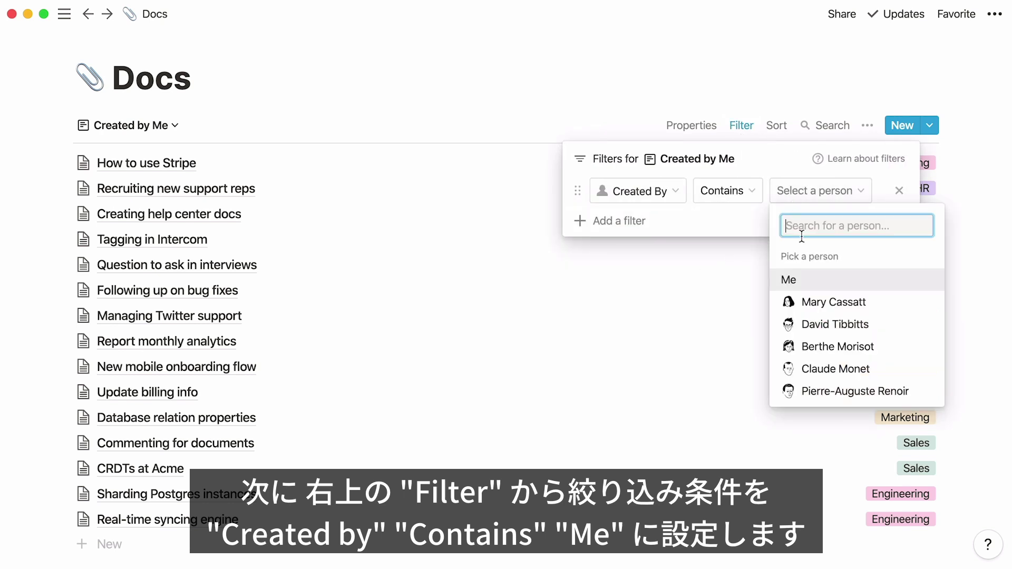
click(817, 282)
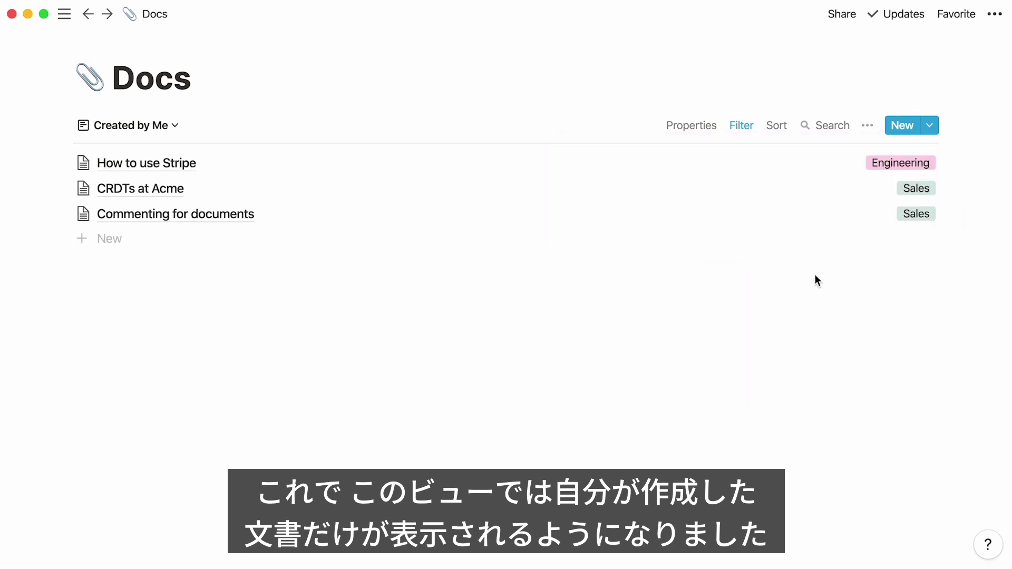
- Switch to the All Docs view and back to Created by Me
click(169, 126)
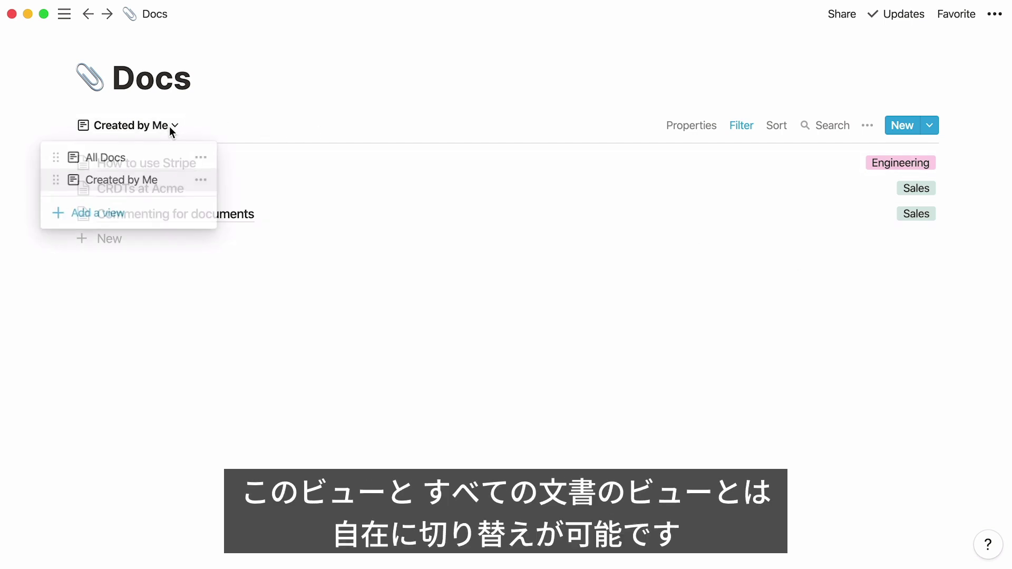
click(150, 159)
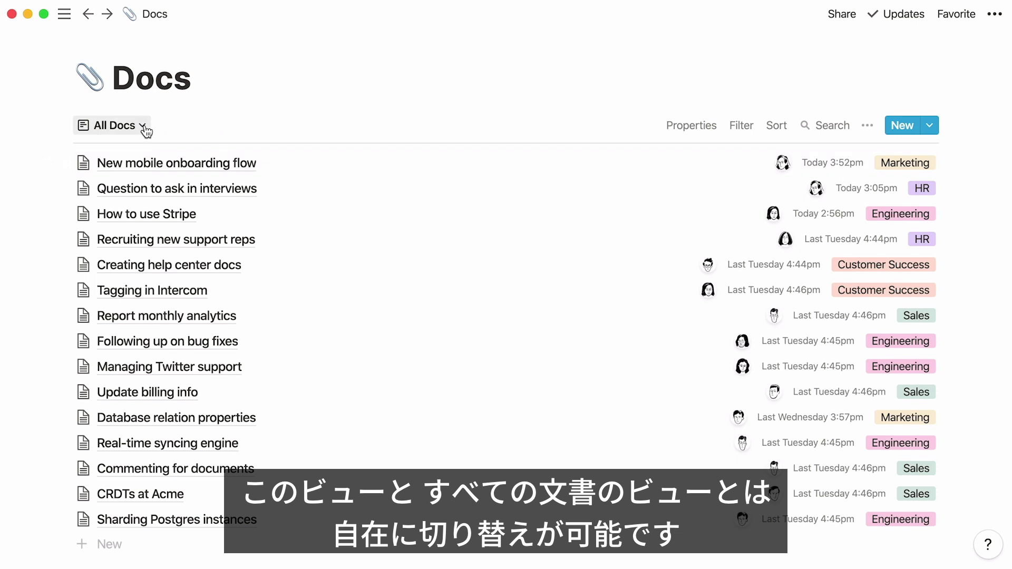
click(145, 126)
click(160, 183)
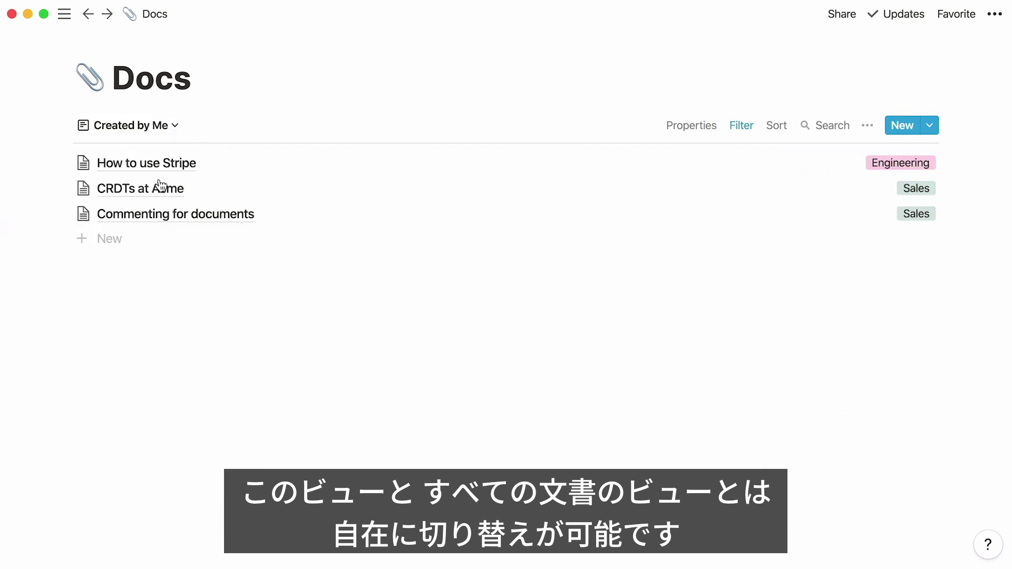
- Create a 'By Team' board view of Docs grouped by the Team property
click(168, 139)
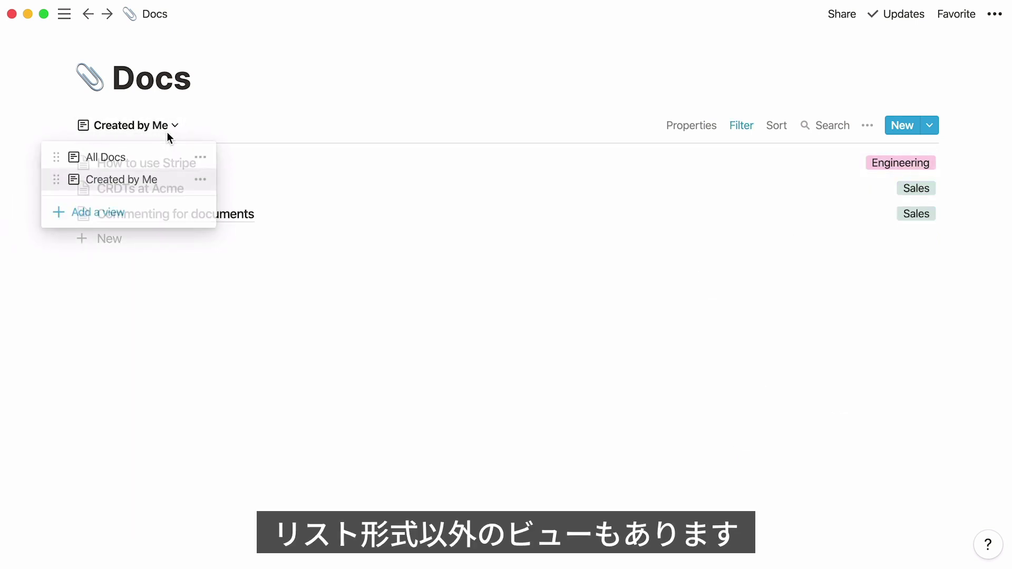
click(136, 210)
click(285, 168)
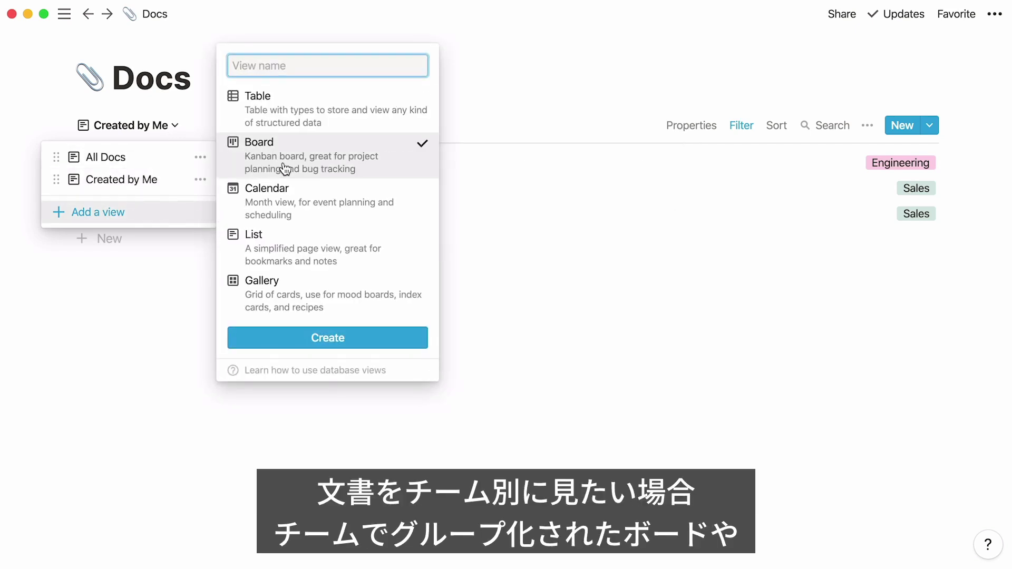
text(By Team)
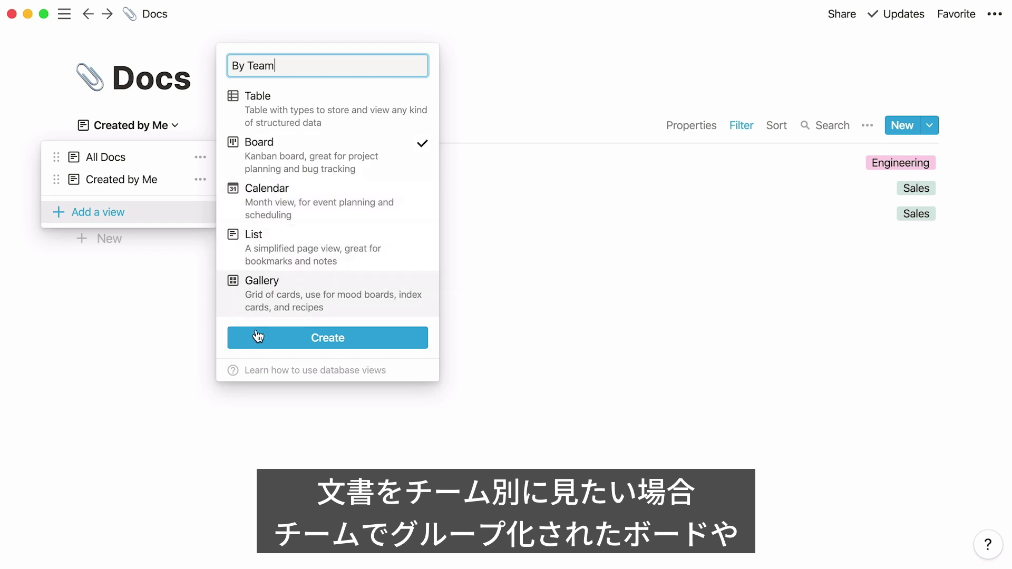
click(261, 338)
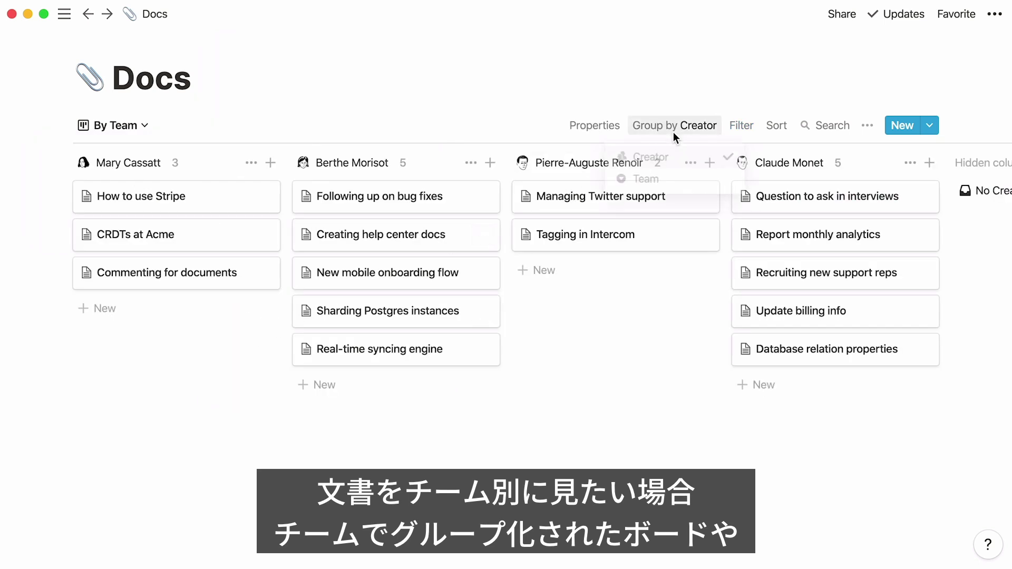
click(672, 179)
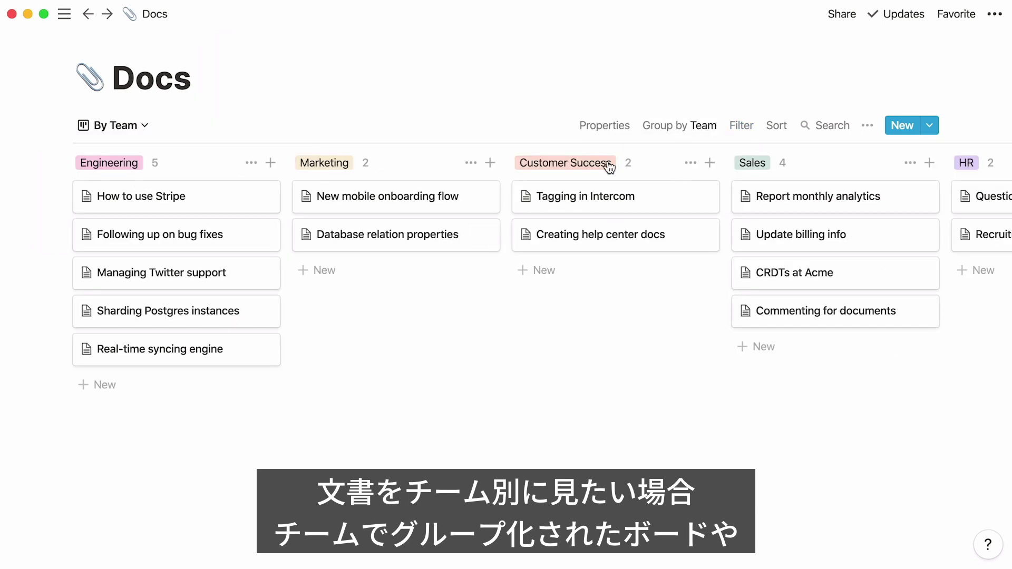
click(142, 125)
- Create a 'By Creator' board view, then return to All Docs
click(126, 230)
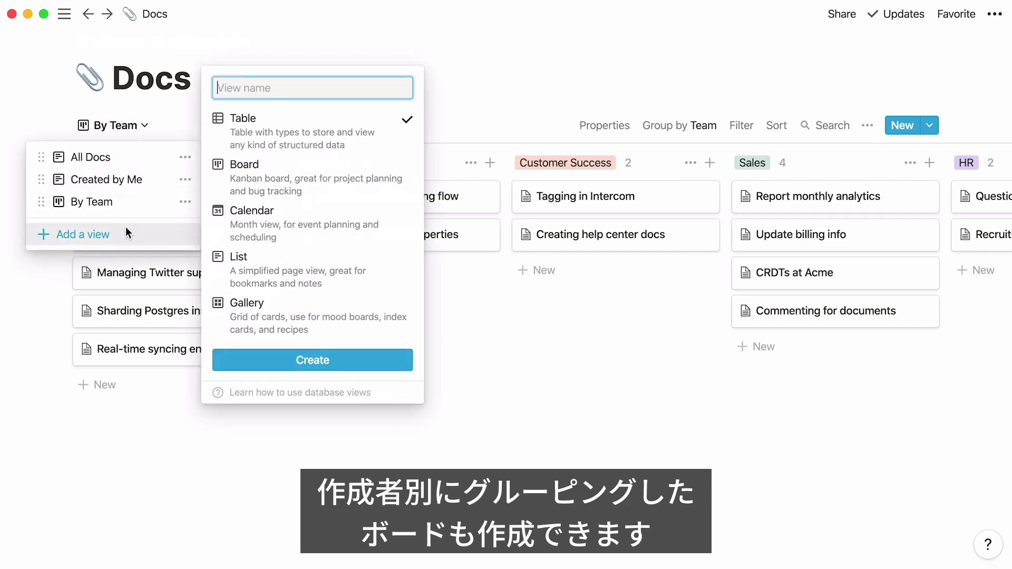
click(310, 167)
text(By Creator)
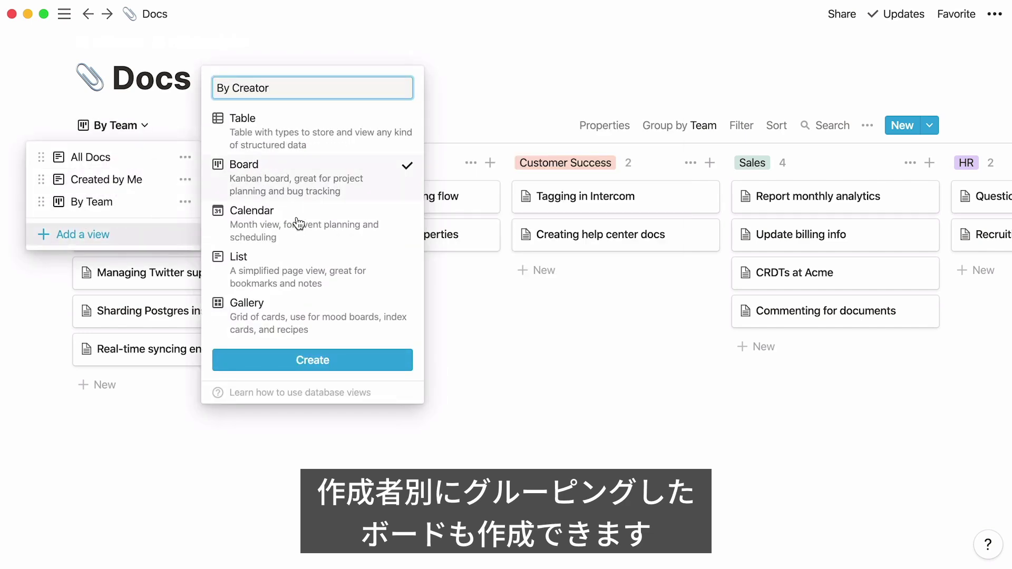
click(308, 361)
click(139, 125)
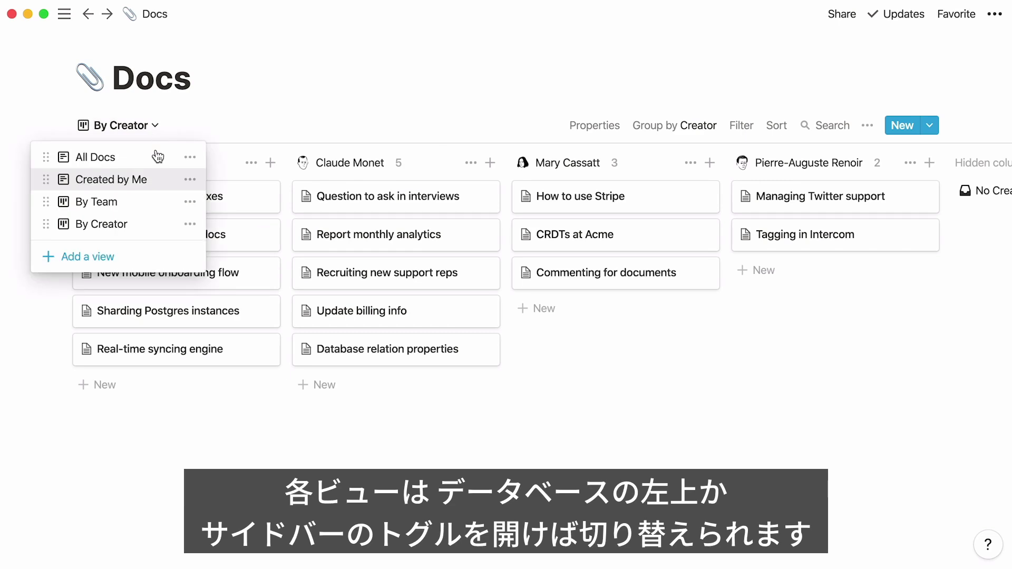
click(155, 156)
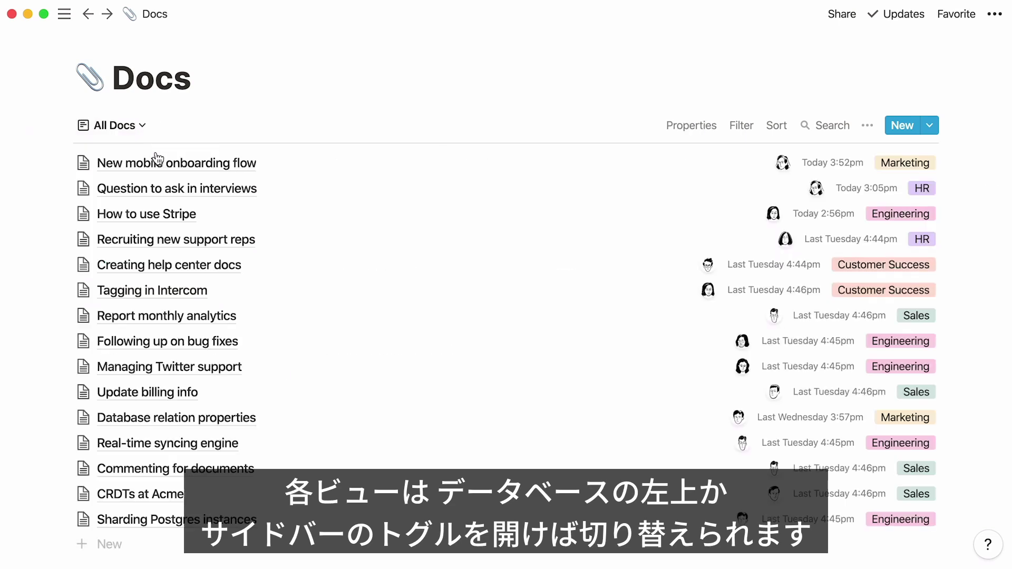
- Pin the sidebar open, expand the Docs views, and visit By Team before All Docs
click(64, 15)
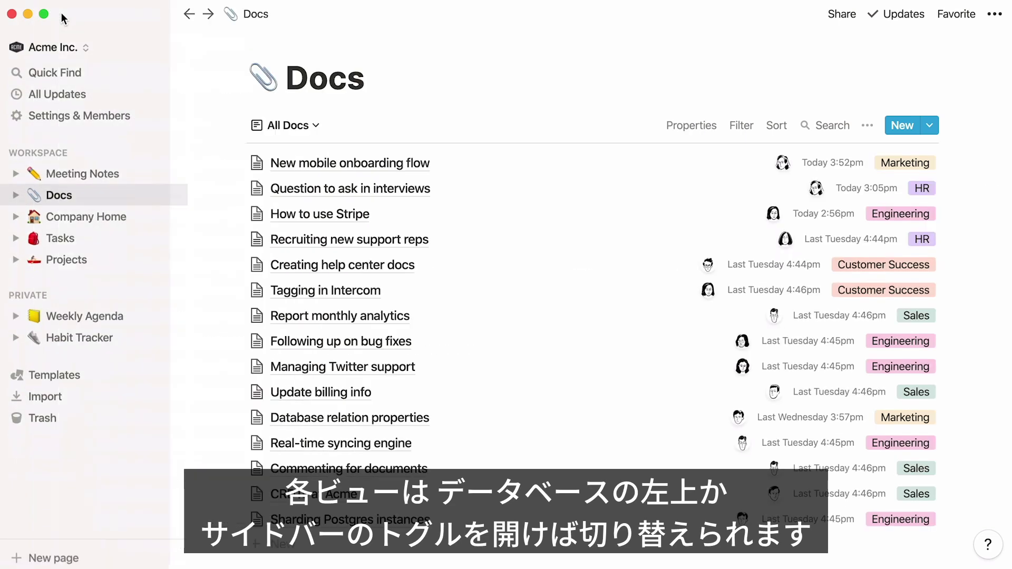
click(16, 192)
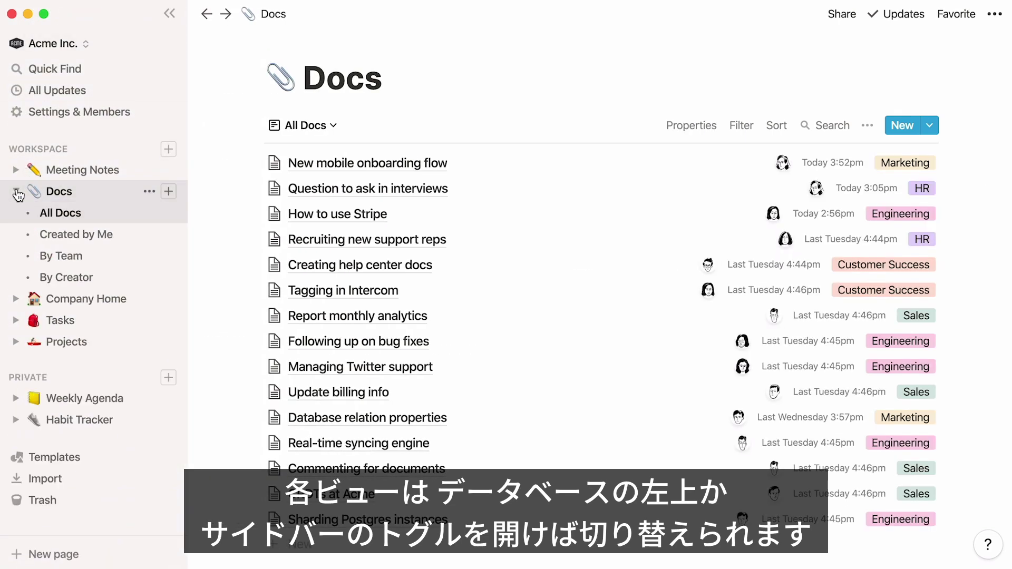
click(13, 256)
click(13, 221)
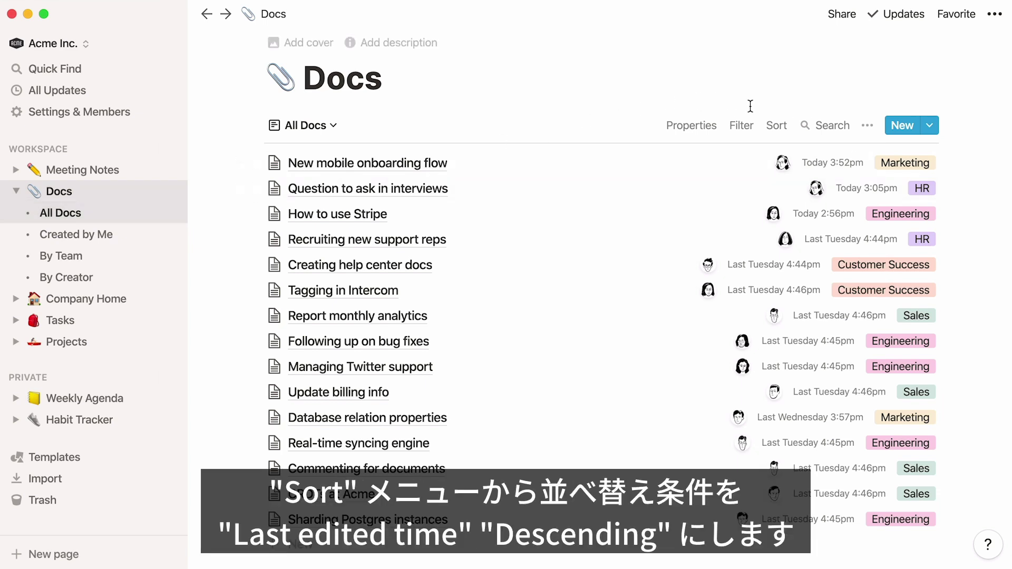
- Sort All Docs by Last Edited Time descending and collapse the sidebar's Docs views
click(784, 124)
click(686, 286)
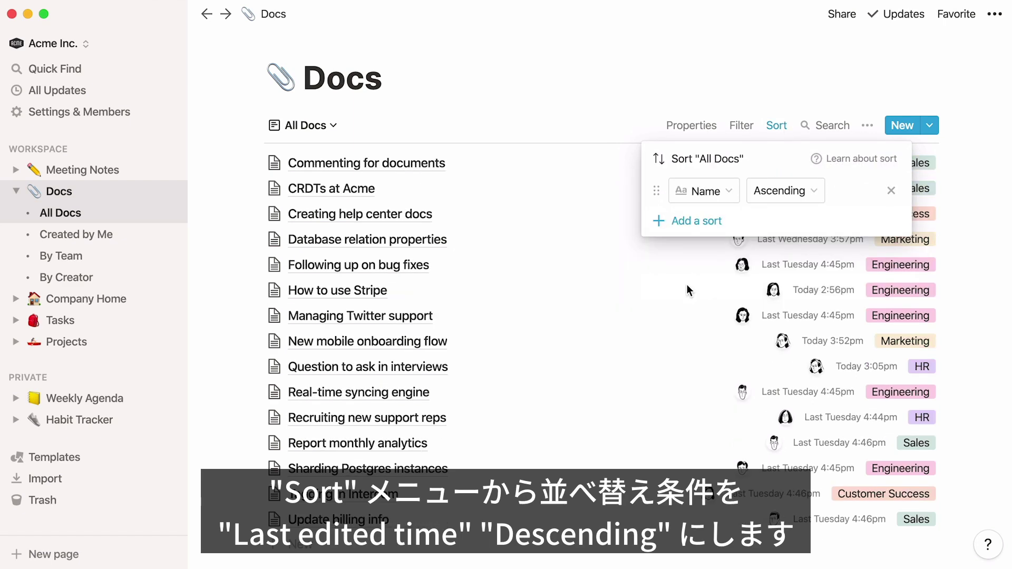
click(714, 194)
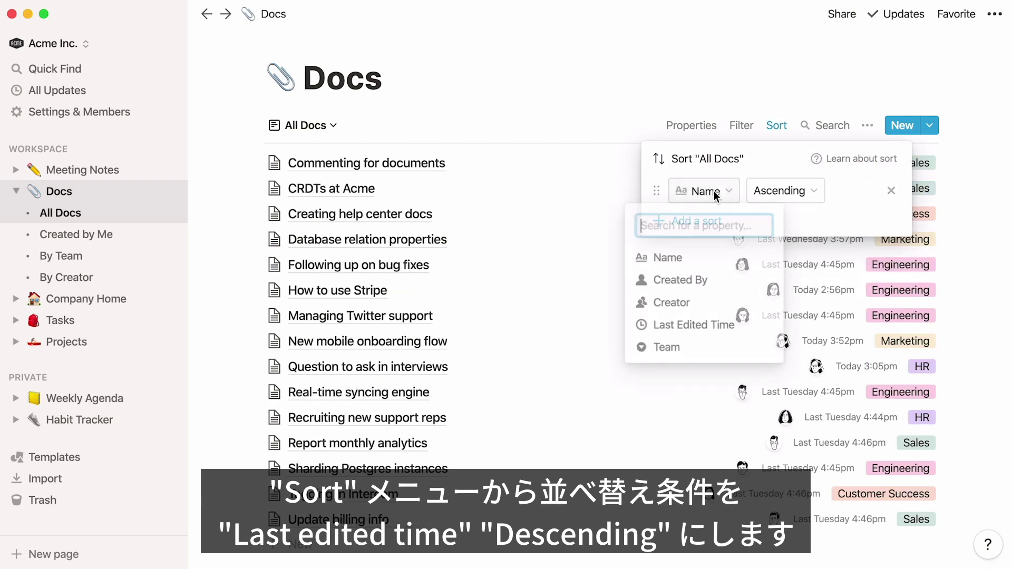
click(743, 324)
click(847, 190)
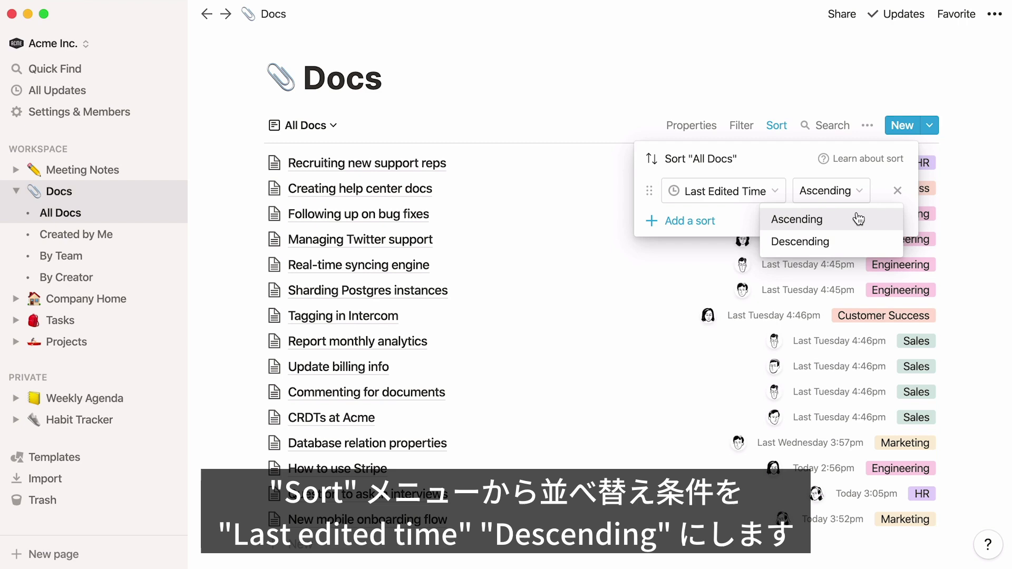
click(863, 239)
click(223, 396)
mouse_move(59, 192)
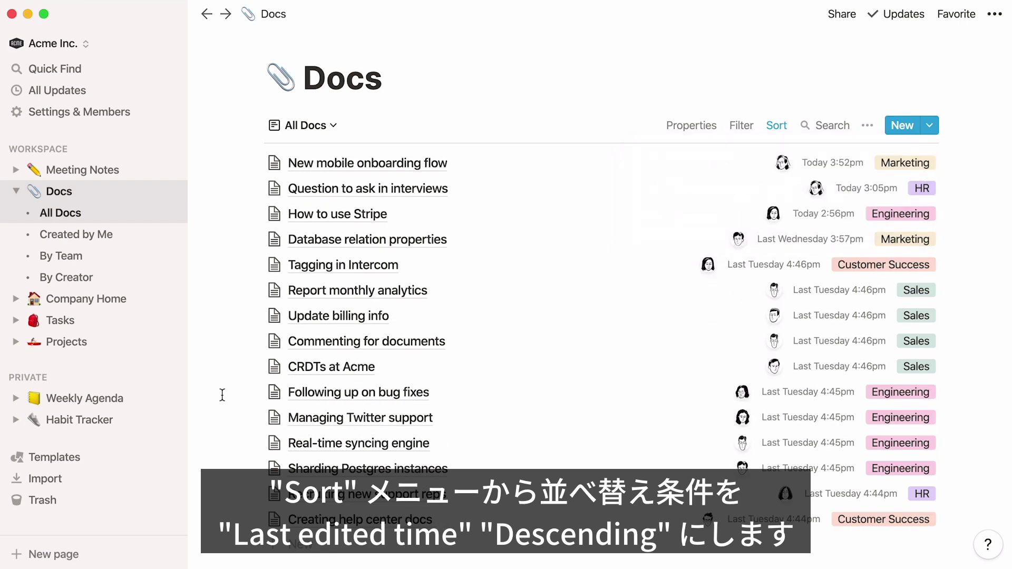
click(20, 196)
mouse_move(82, 171)
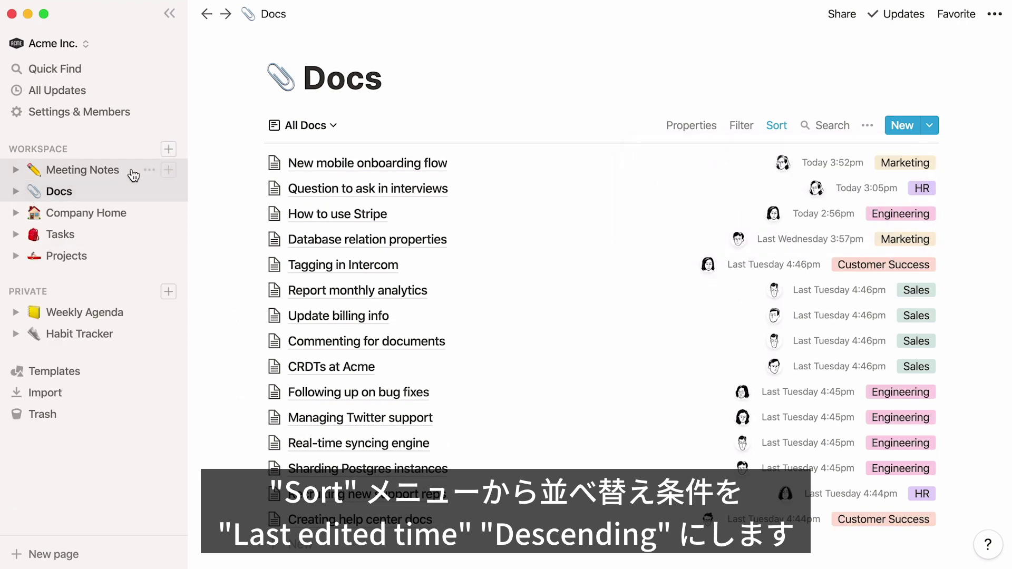
- Delete the Meeting Notes page using its ••• menu in the sidebar
click(132, 173)
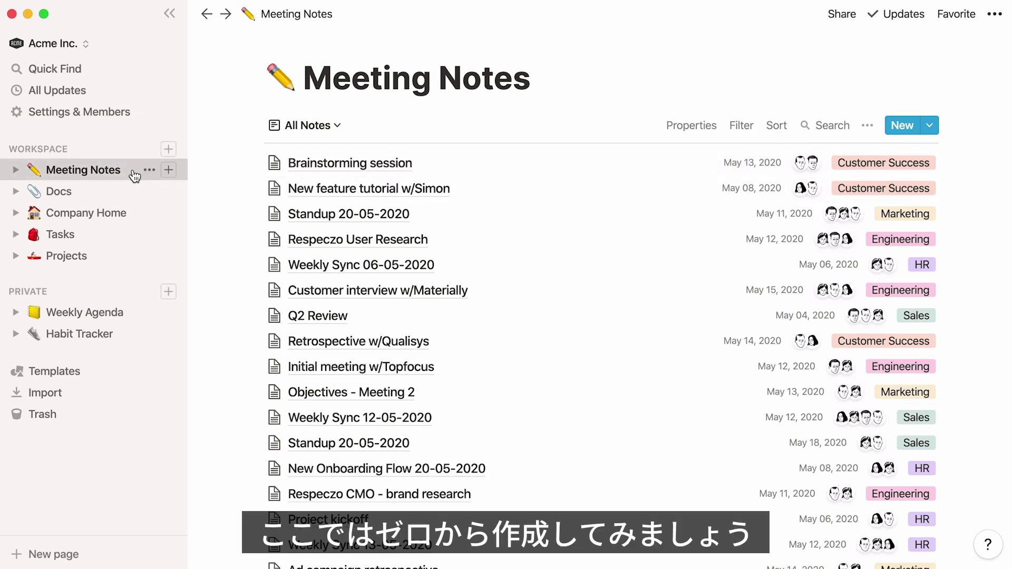
click(150, 171)
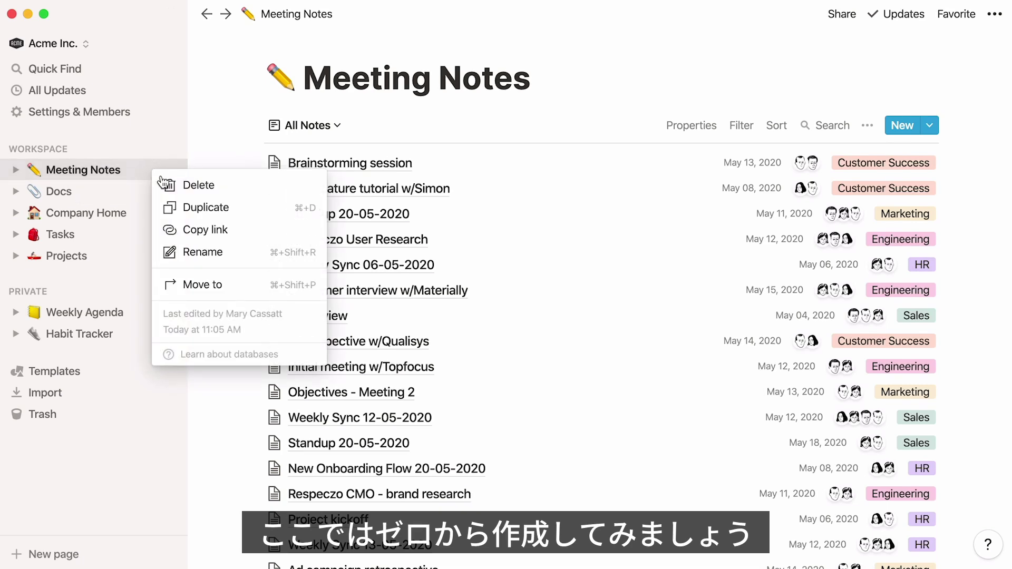
click(170, 187)
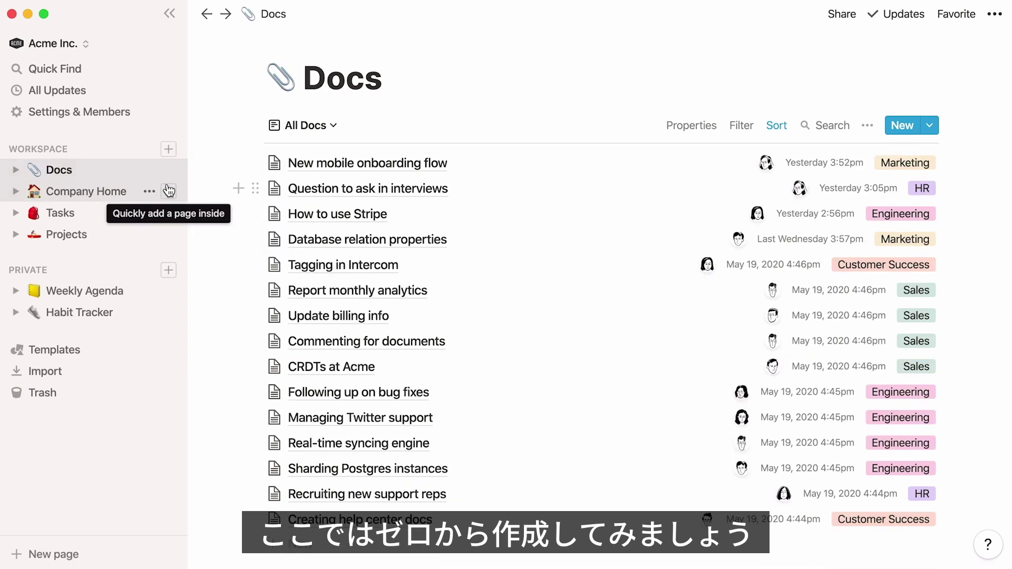
- Add a new page as a list database with a pencil emoji icon, then collapse the sidebar
click(169, 151)
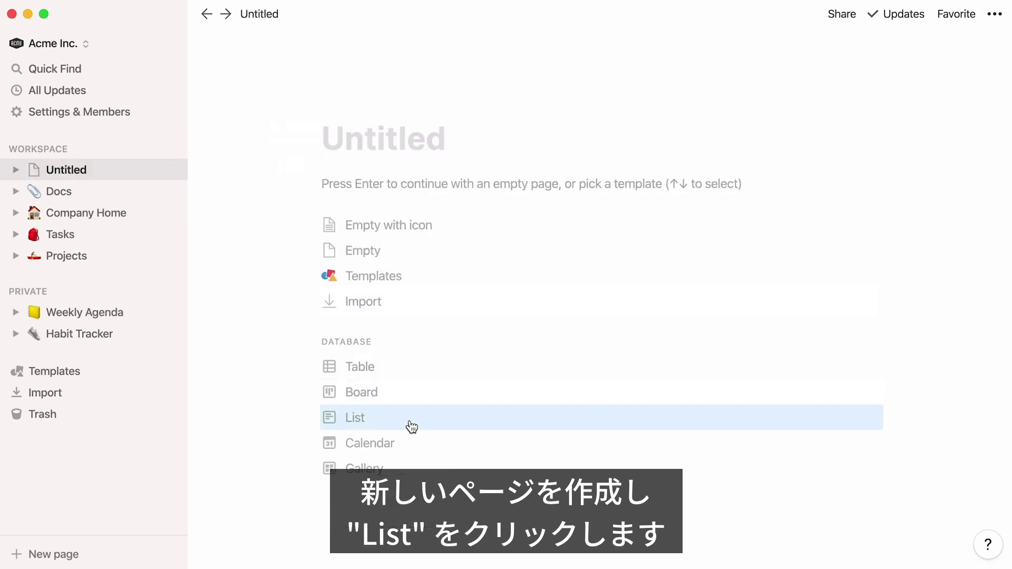
click(411, 427)
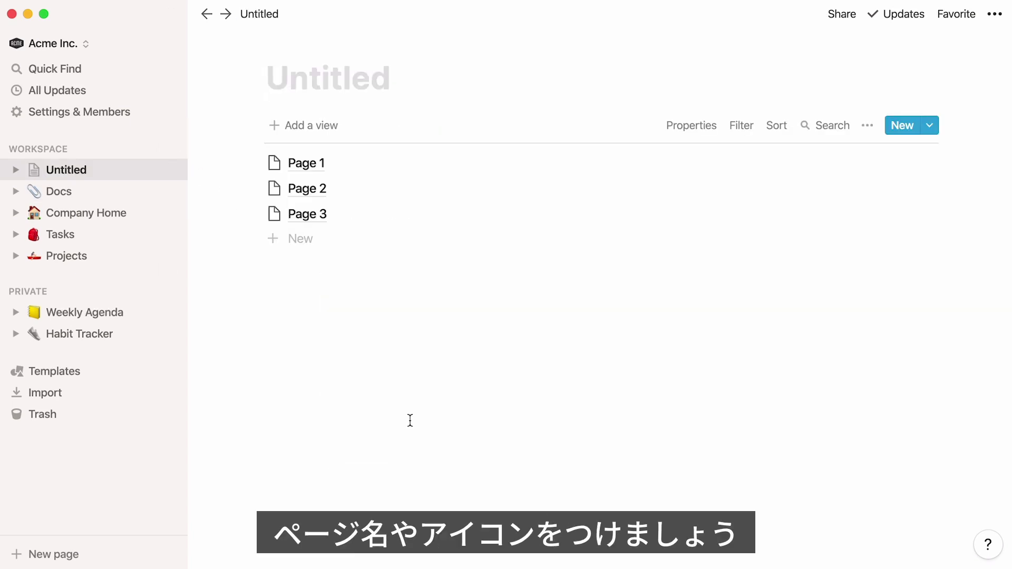
text(Meeting Notes)
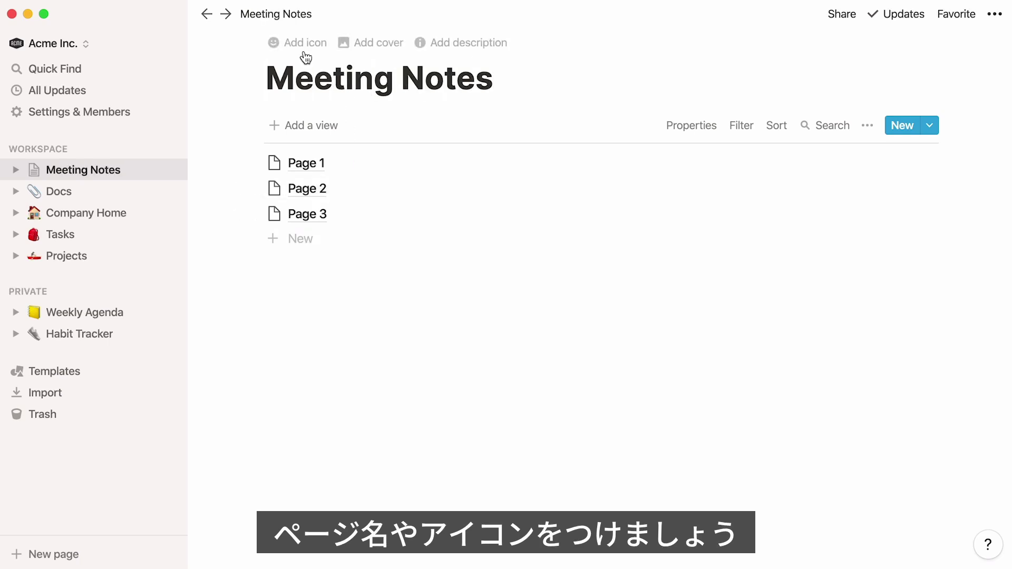
click(305, 43)
click(287, 73)
text(penci)
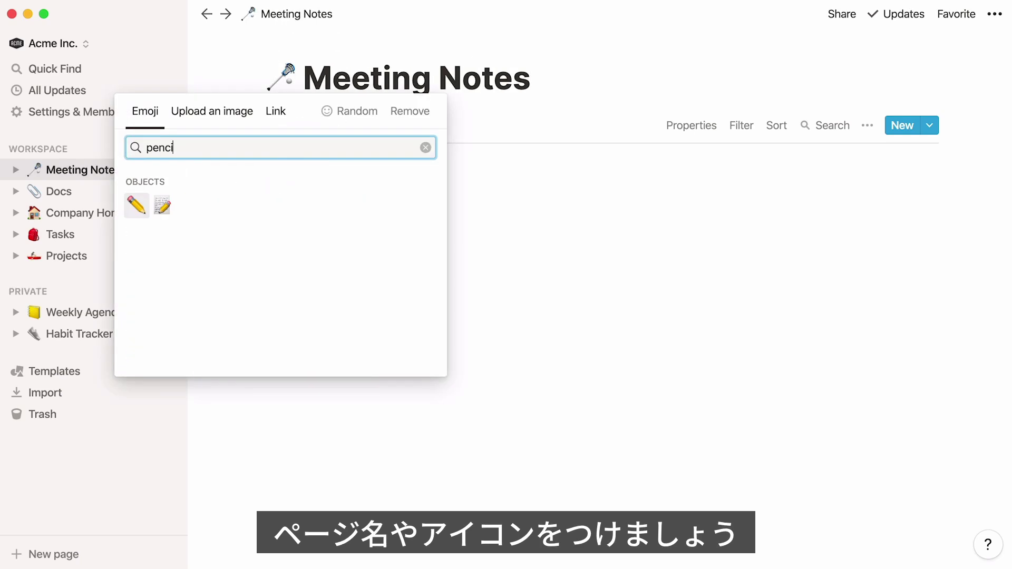
text(l)
click(135, 203)
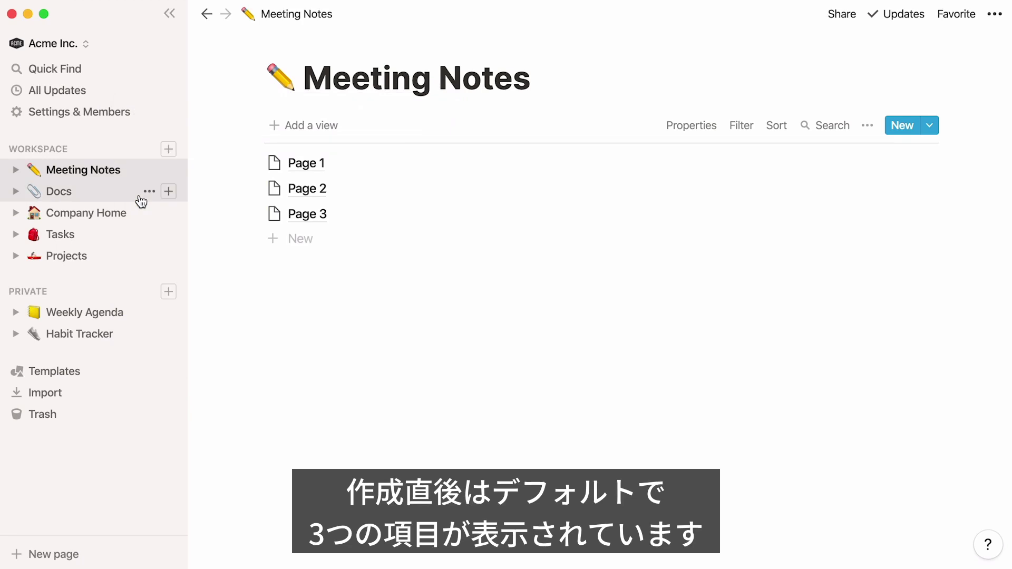
click(170, 18)
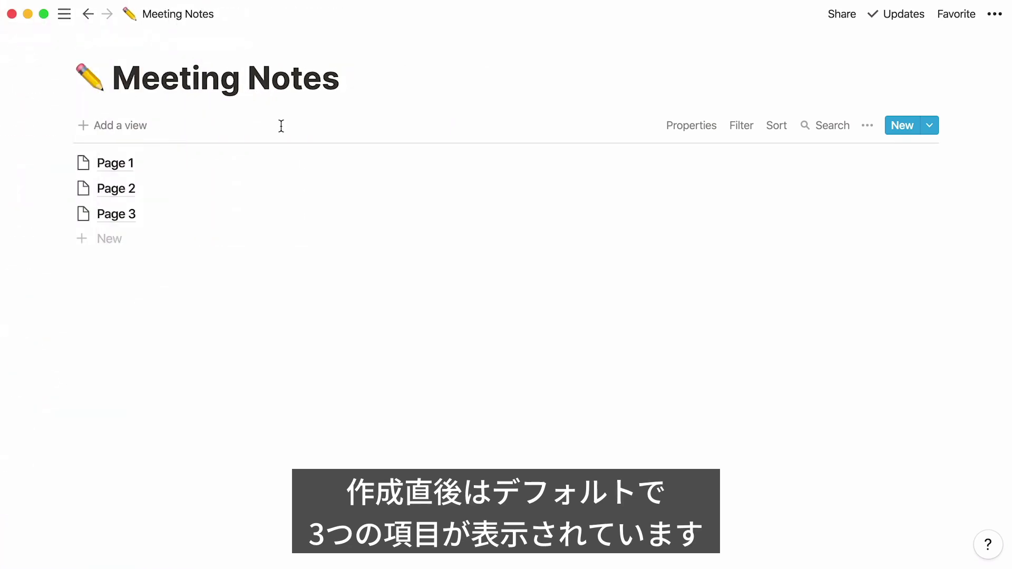
- Open Page 1 in the peek preview to view its Created and Tags properties
click(132, 165)
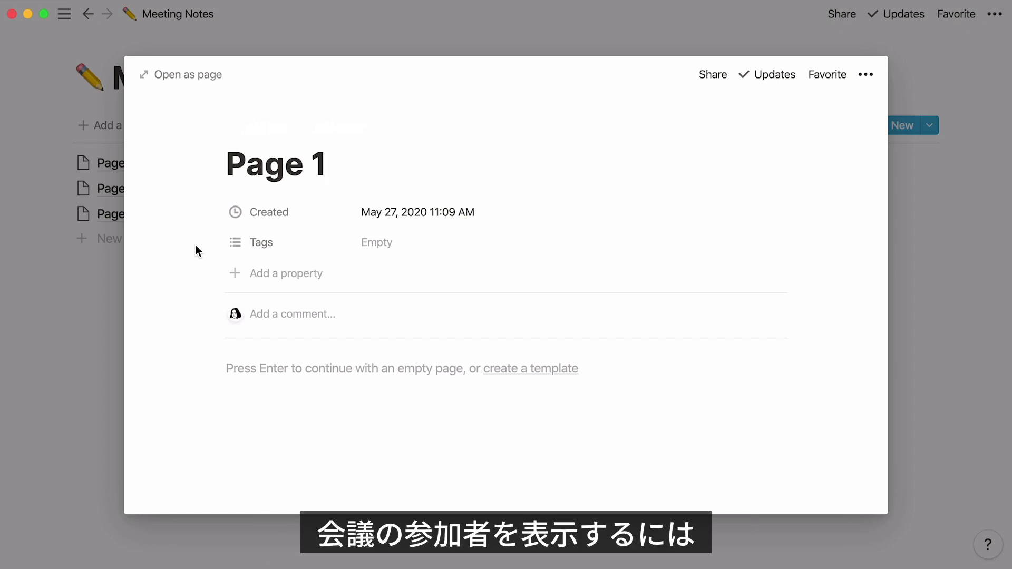
- Add a Person-type Participants property to Page 1 containing Mary Cassatt and Berthe Morisot
click(236, 274)
text(Partici)
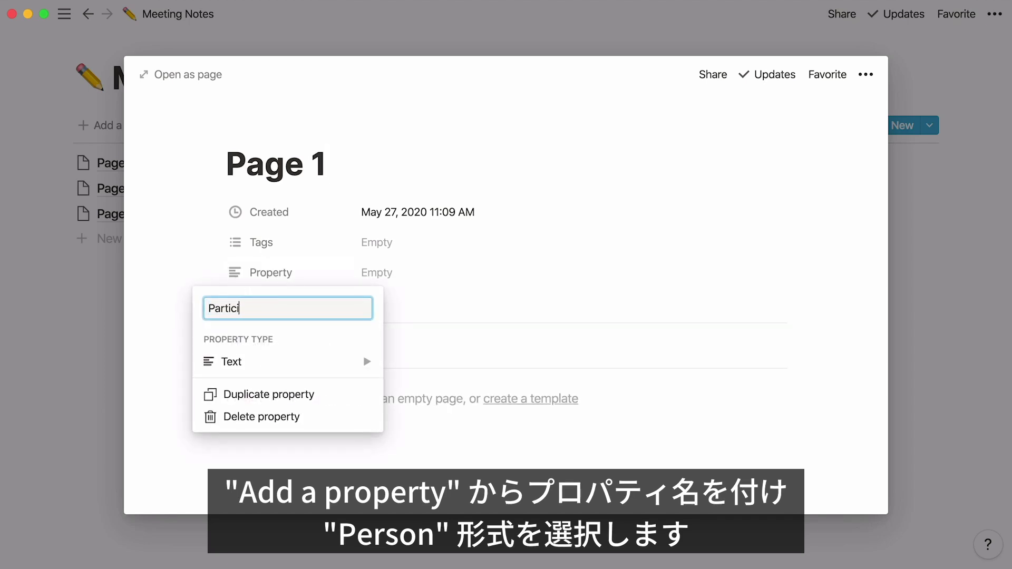
text(pants)
click(269, 362)
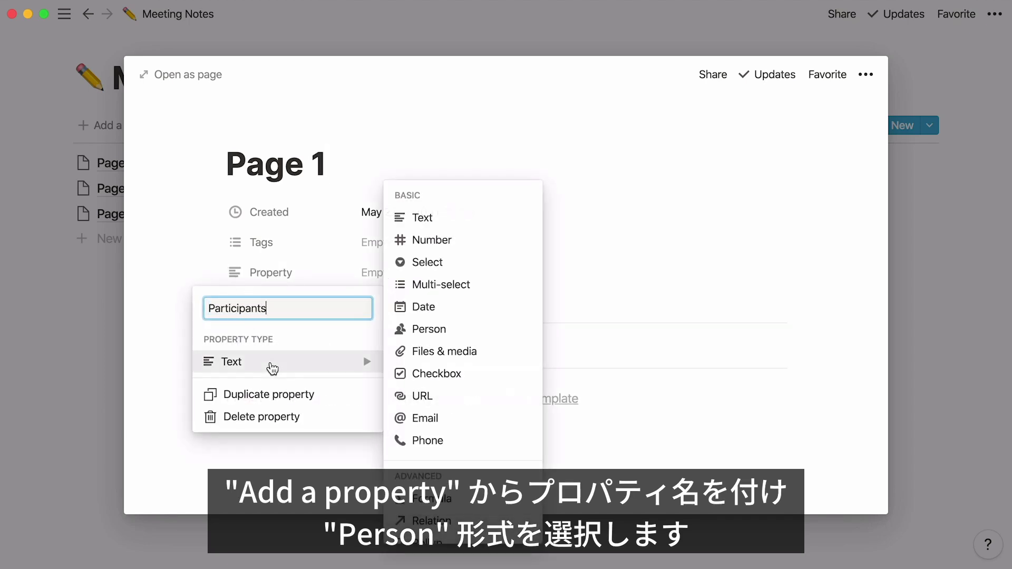
click(460, 330)
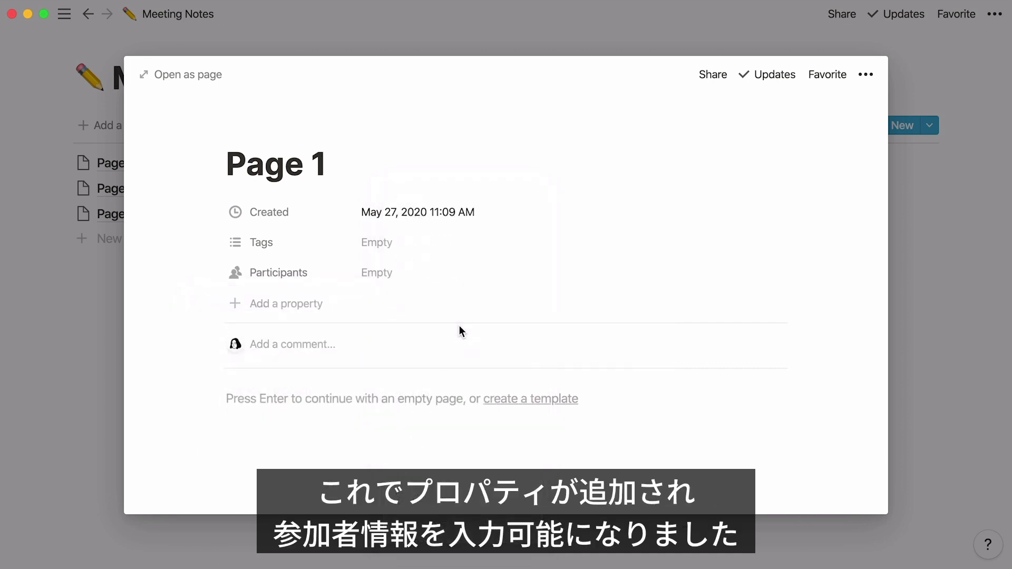
click(429, 274)
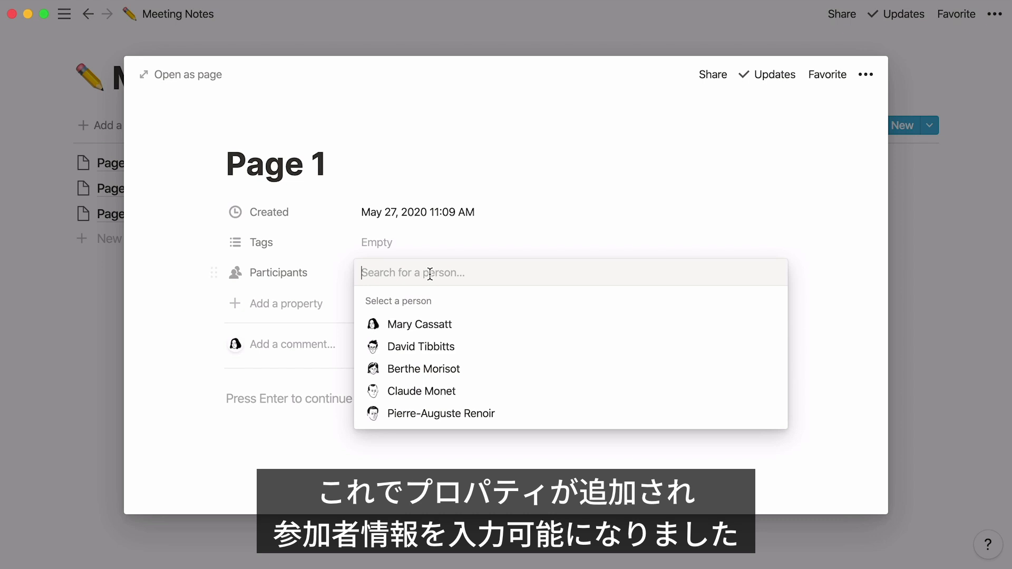
click(445, 324)
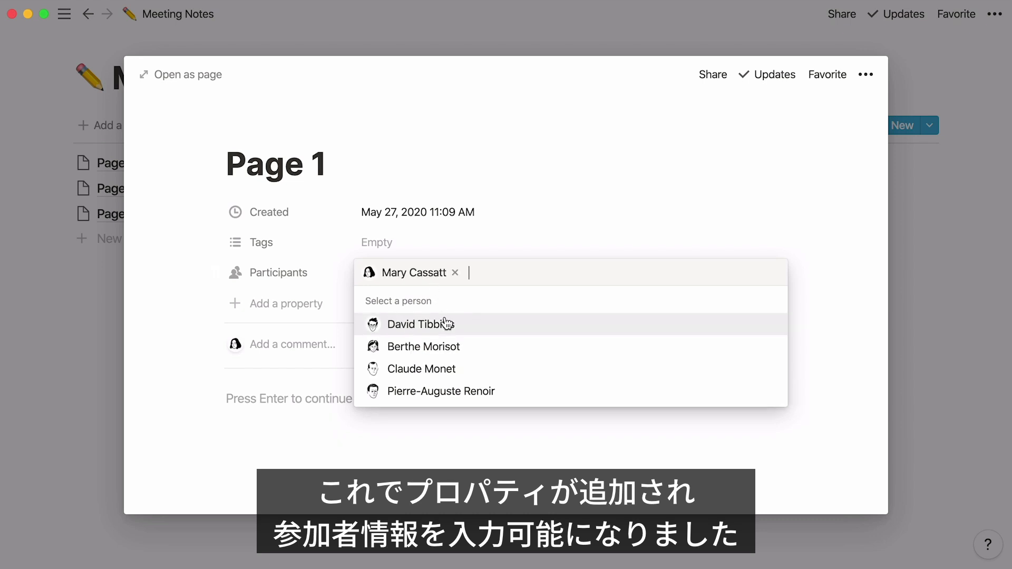
click(474, 349)
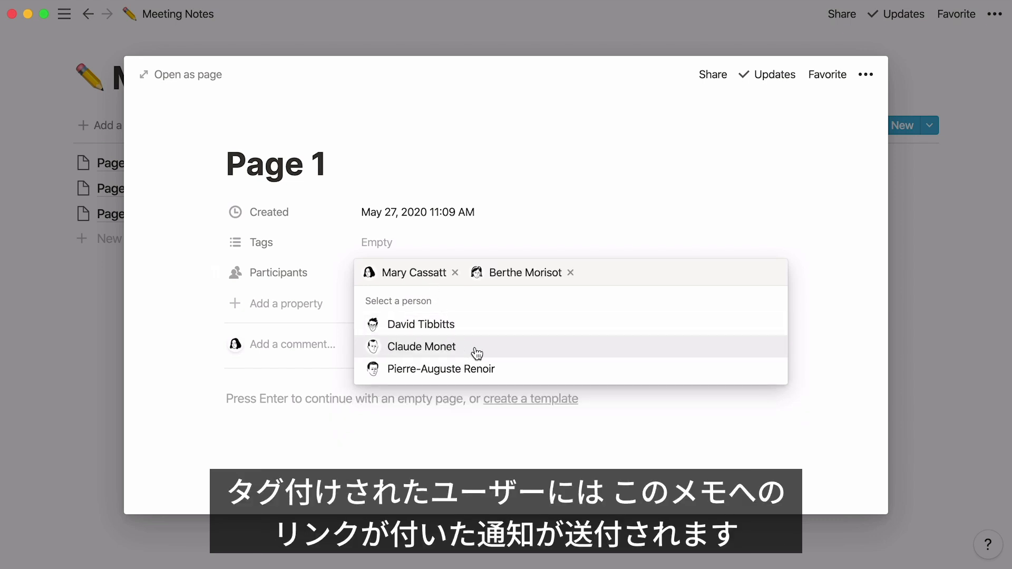
- Add a Team multi-select with Marketing, HR, Customer Success, Engineering and Sales tags
click(310, 300)
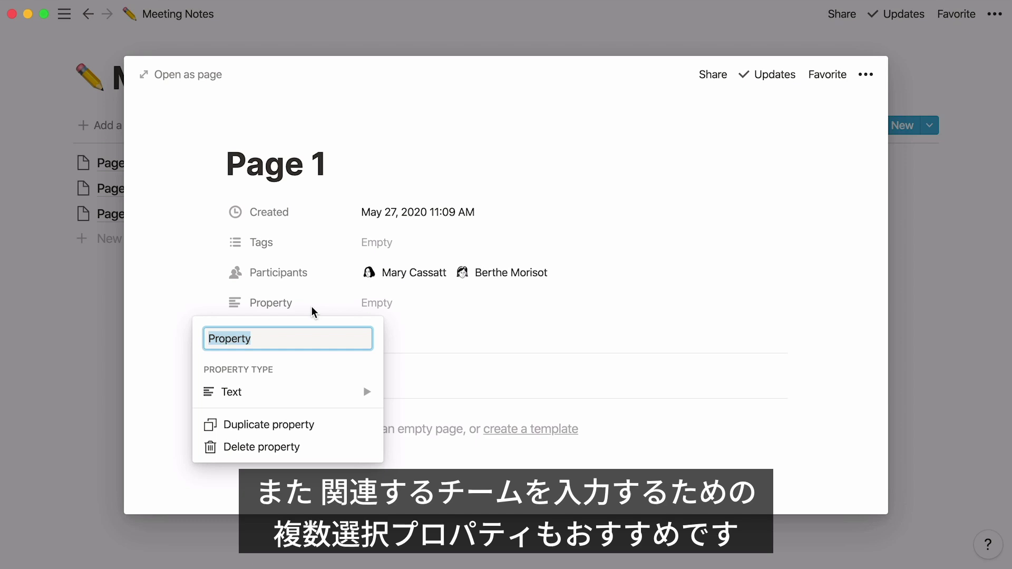
text(Team)
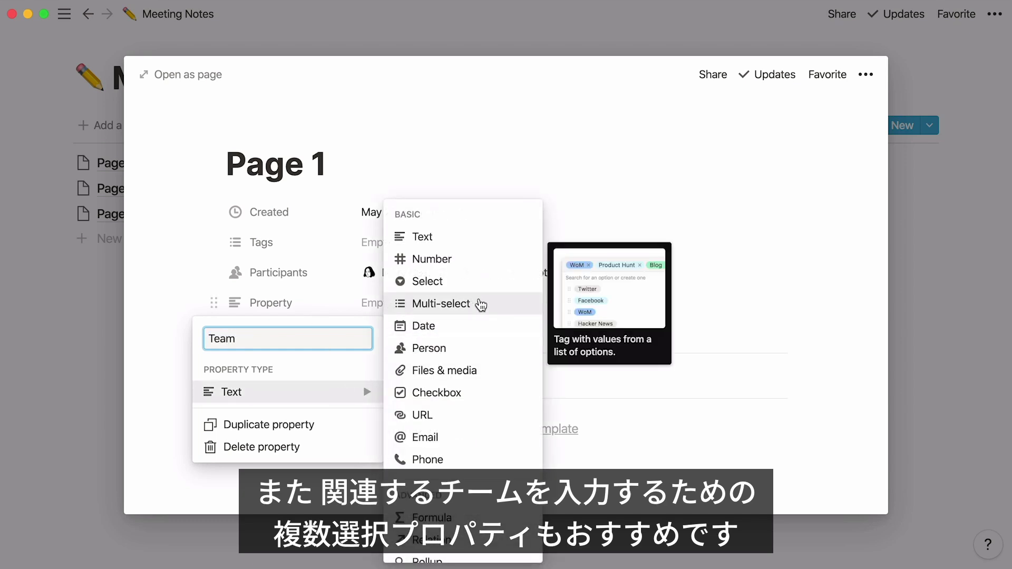
click(479, 304)
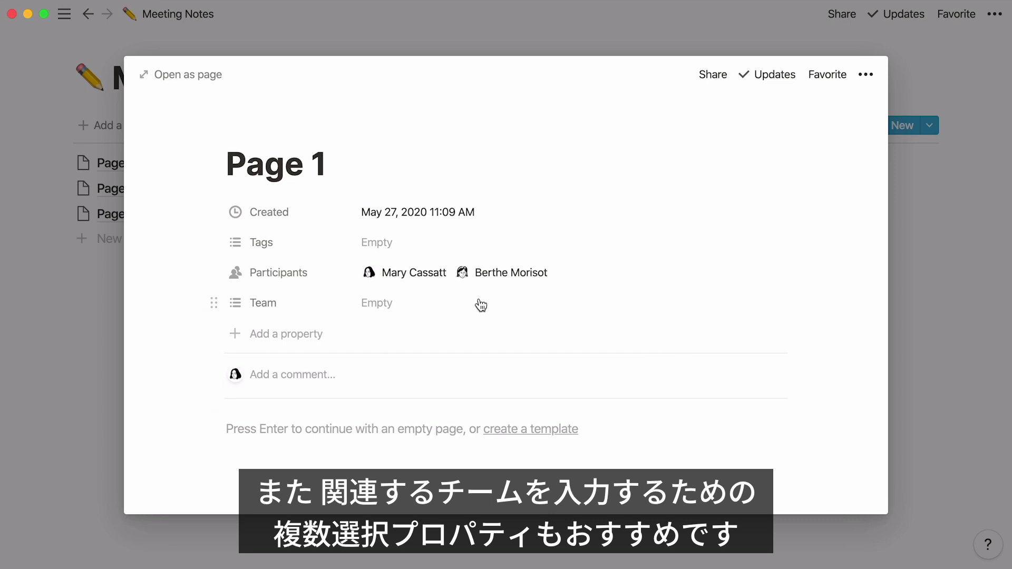
click(410, 306)
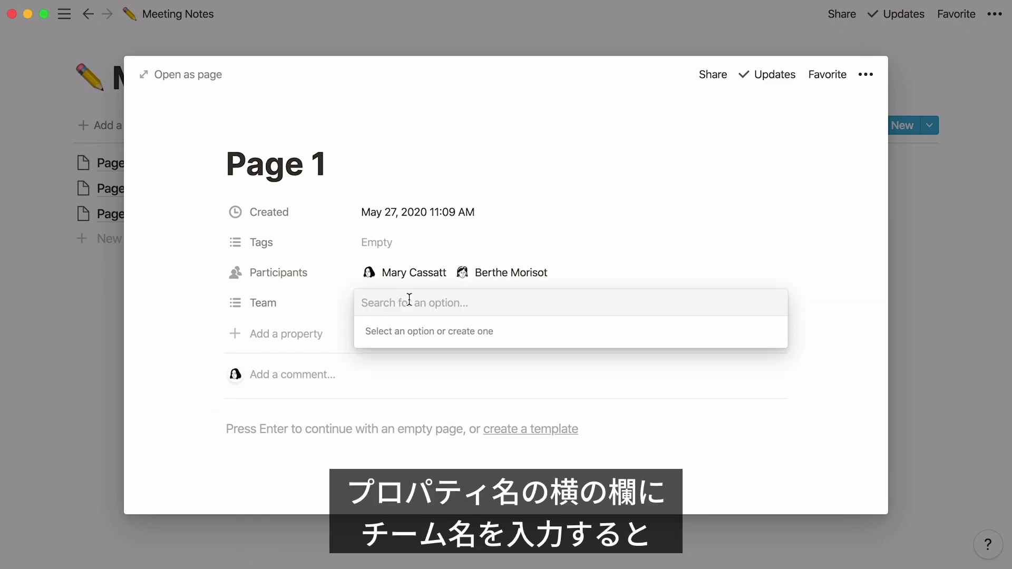
text(Marketing)
key(Return)
text(H)
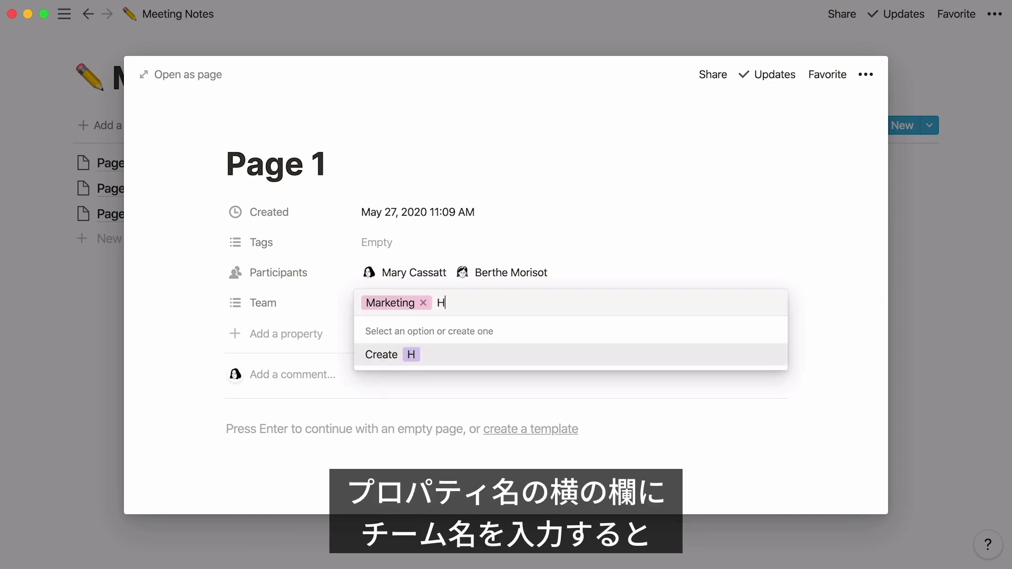
text(R)
key(Return)
text(Custo)
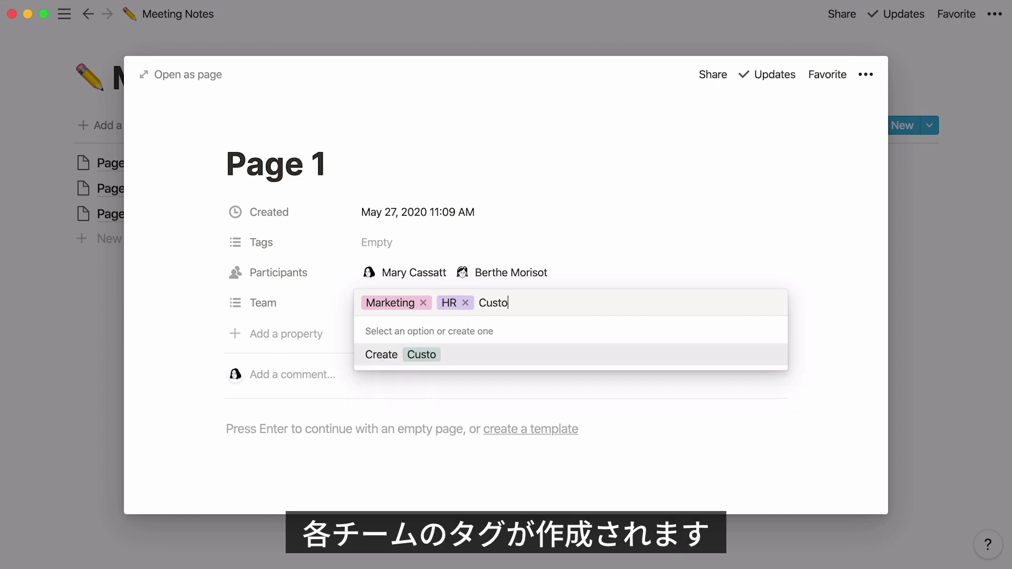
text(mer Success)
key(Return)
text(E)
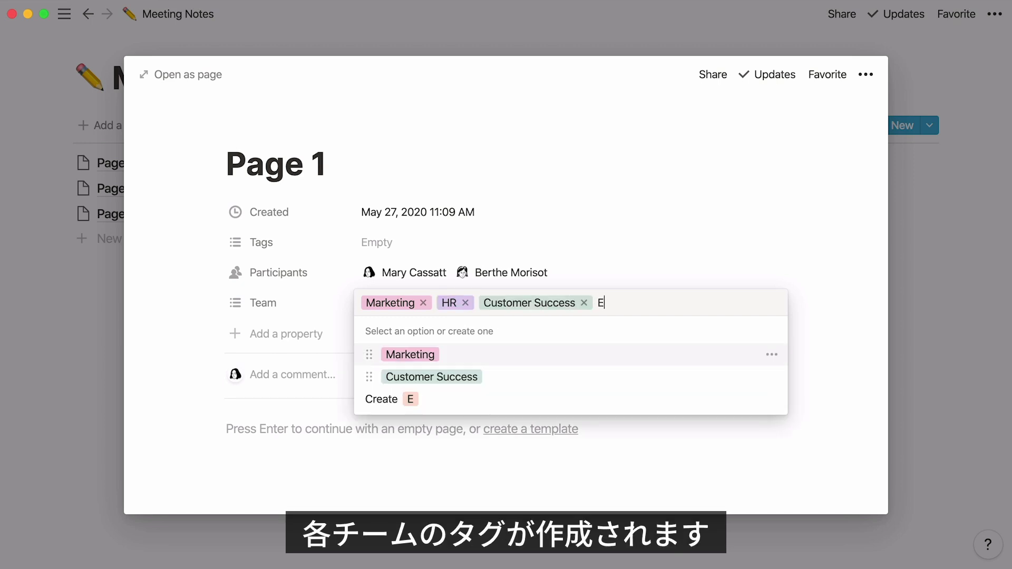
text(ngineering)
key(Return)
text(S)
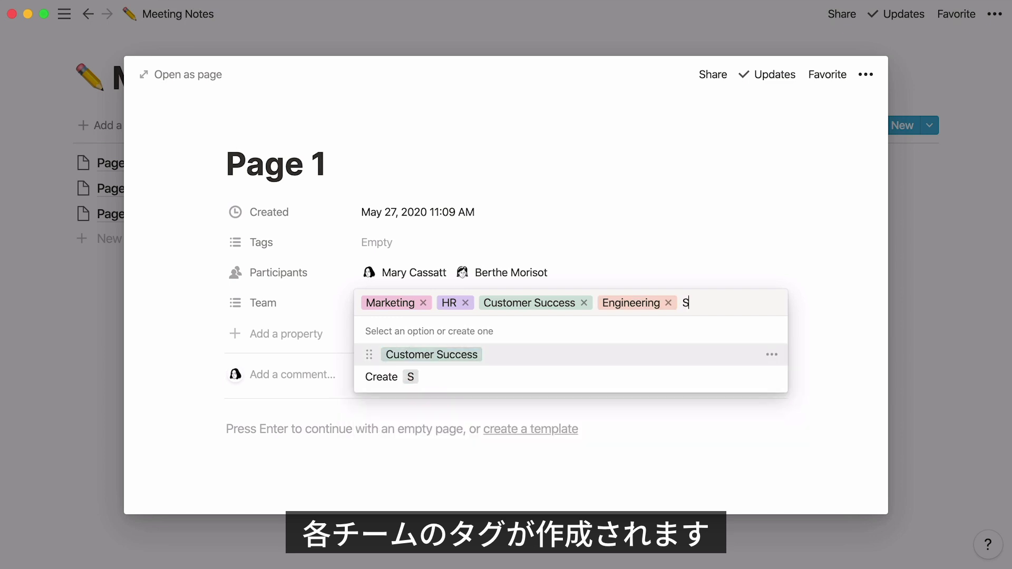
text(ales)
key(Return)
mouse_move(569, 439)
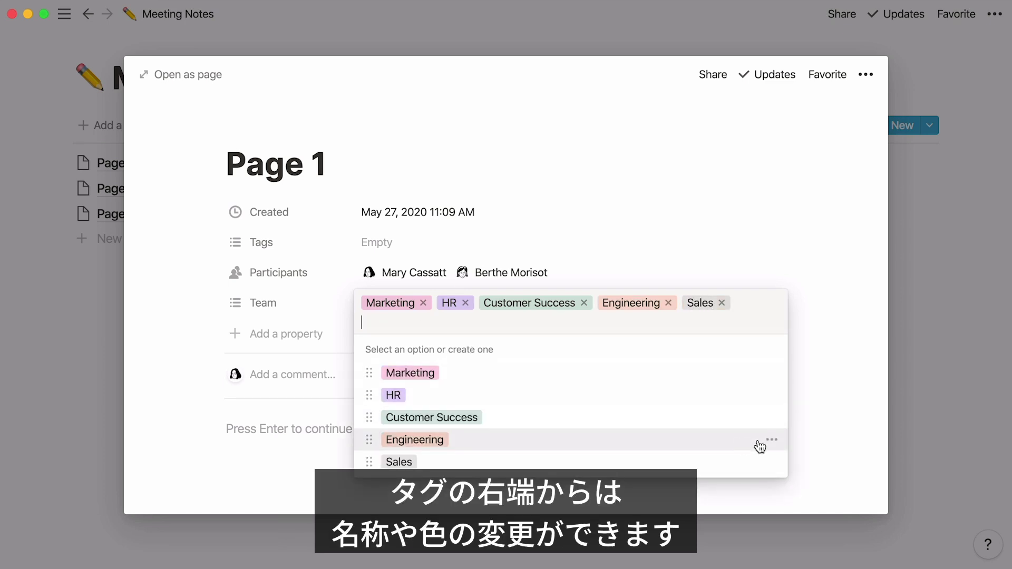
- Rename Engineering to a blue Product tag and leave Page 1 tagged Marketing and Sales
click(772, 440)
text(Prod)
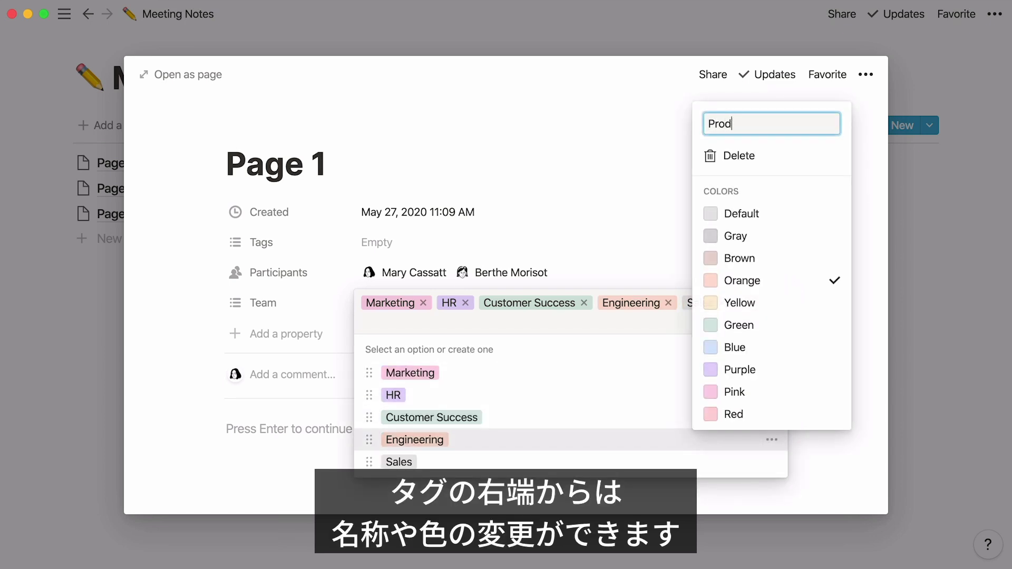
text(uct)
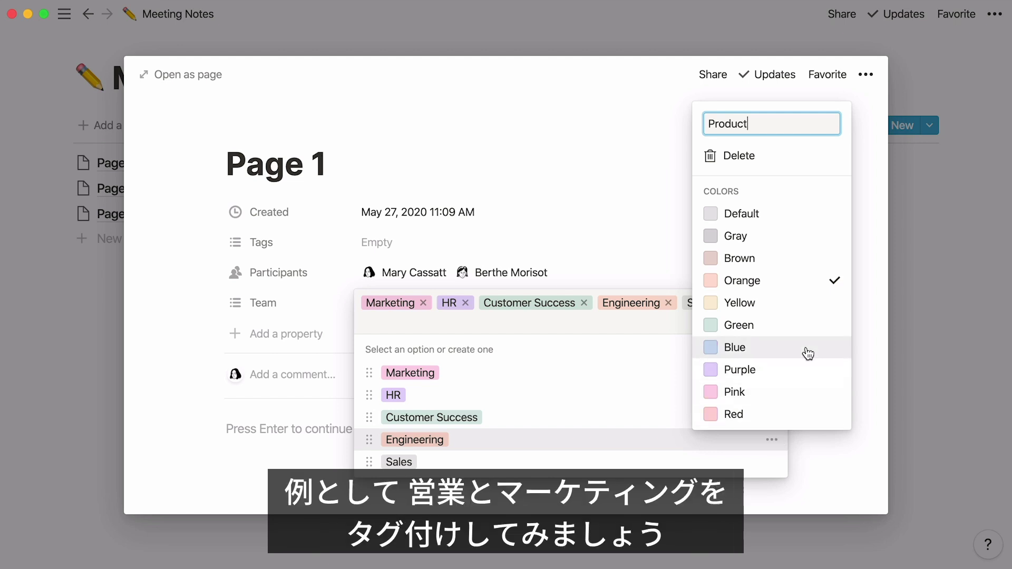
click(807, 347)
click(870, 304)
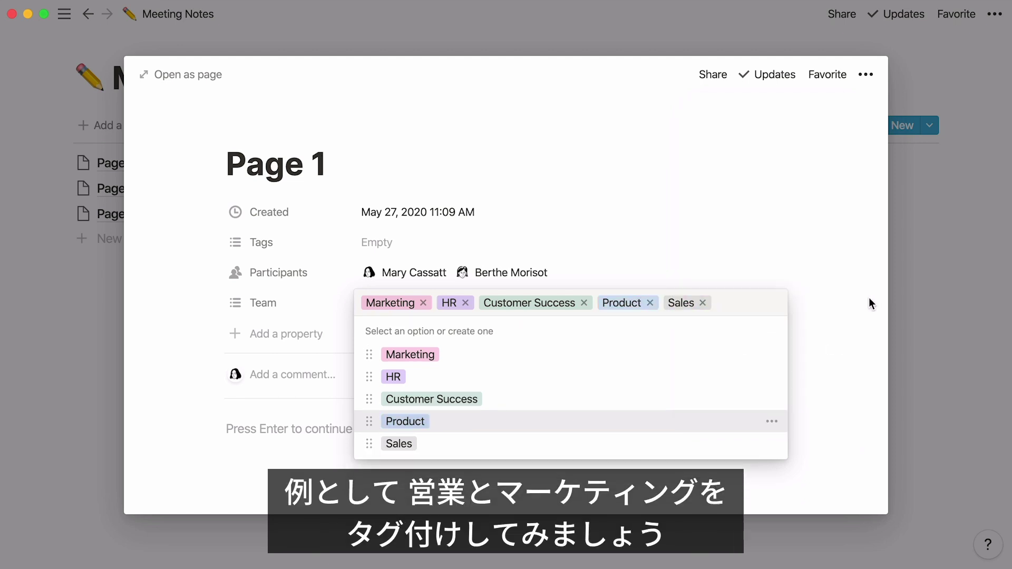
click(649, 302)
click(582, 303)
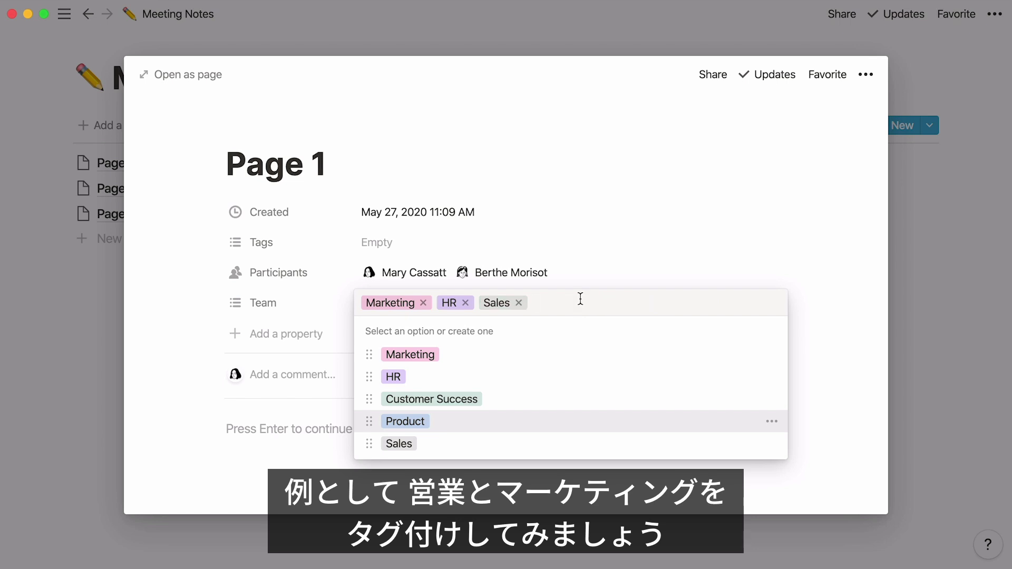
click(465, 303)
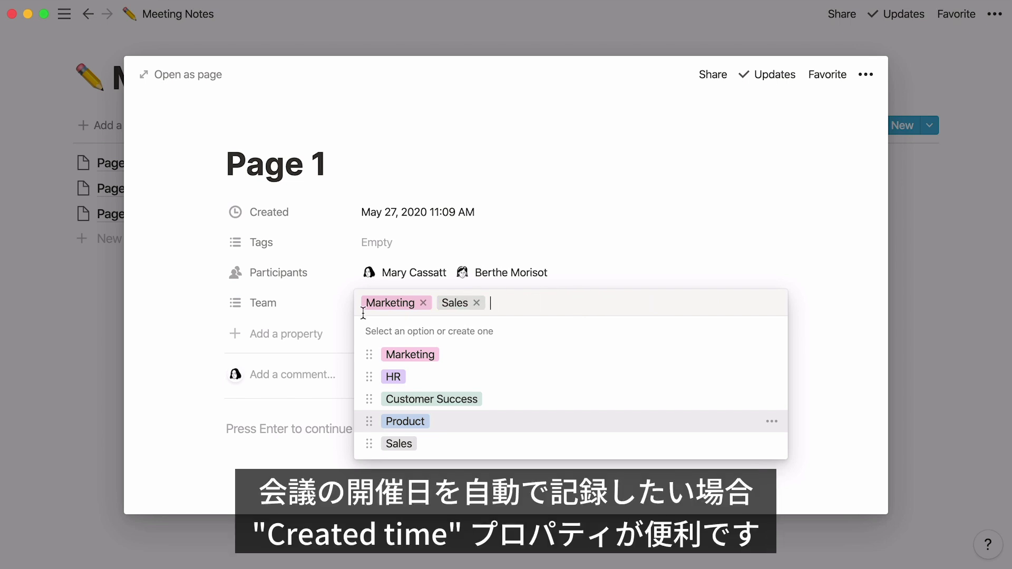
- Remove the unused Tags property from Meeting Notes, confirming the deletion
click(166, 348)
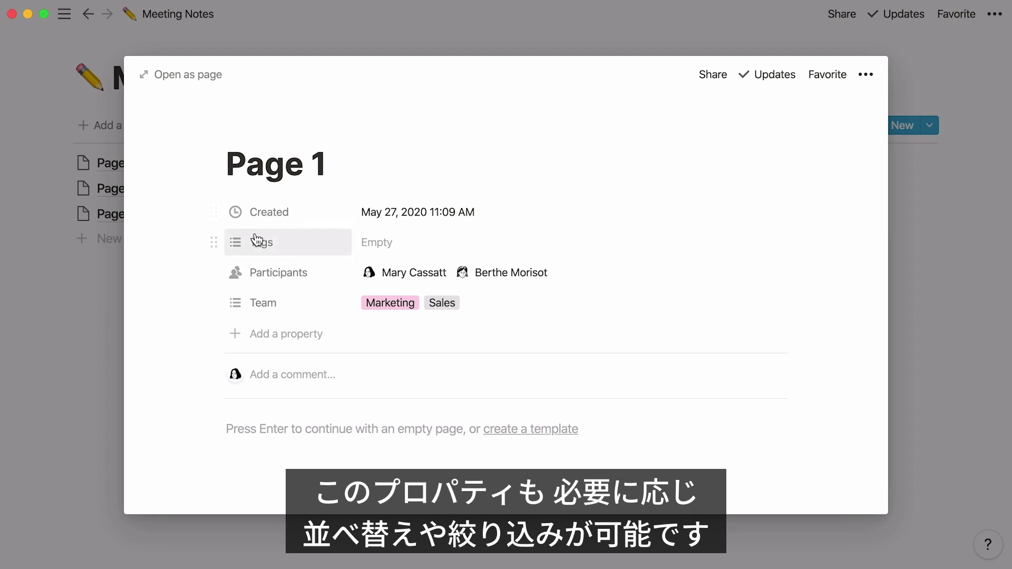
click(215, 242)
click(319, 417)
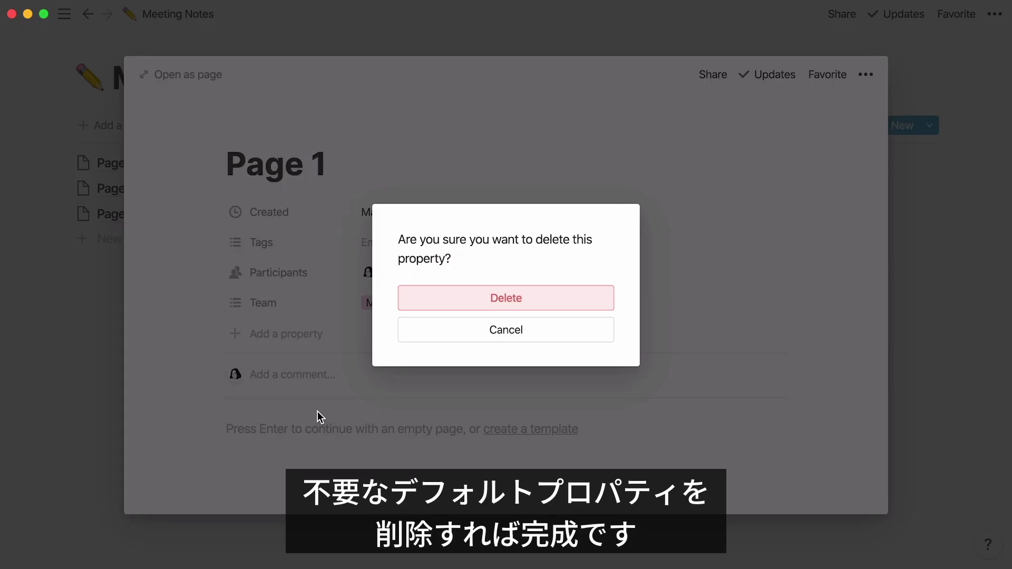
click(436, 300)
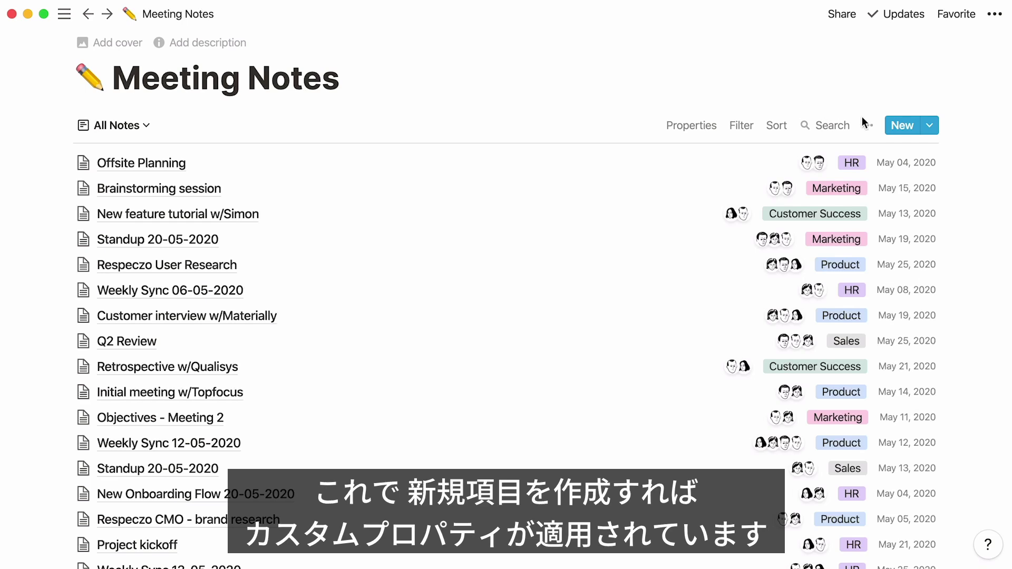
- Add an Offsite Planning entry with Claude Monet, Pierre-Auguste Renoir and the HR team tag
click(900, 129)
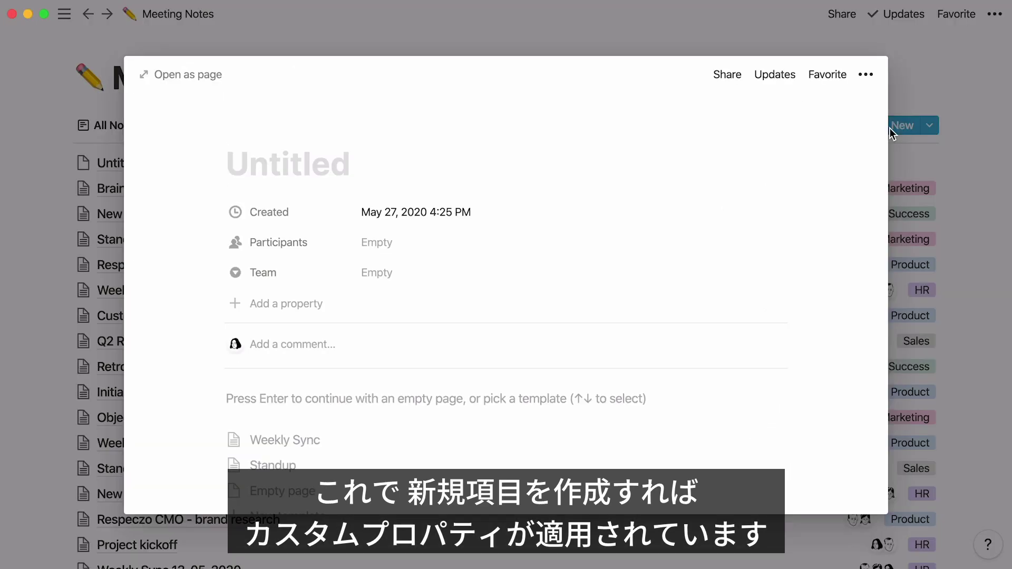
text(Offsite)
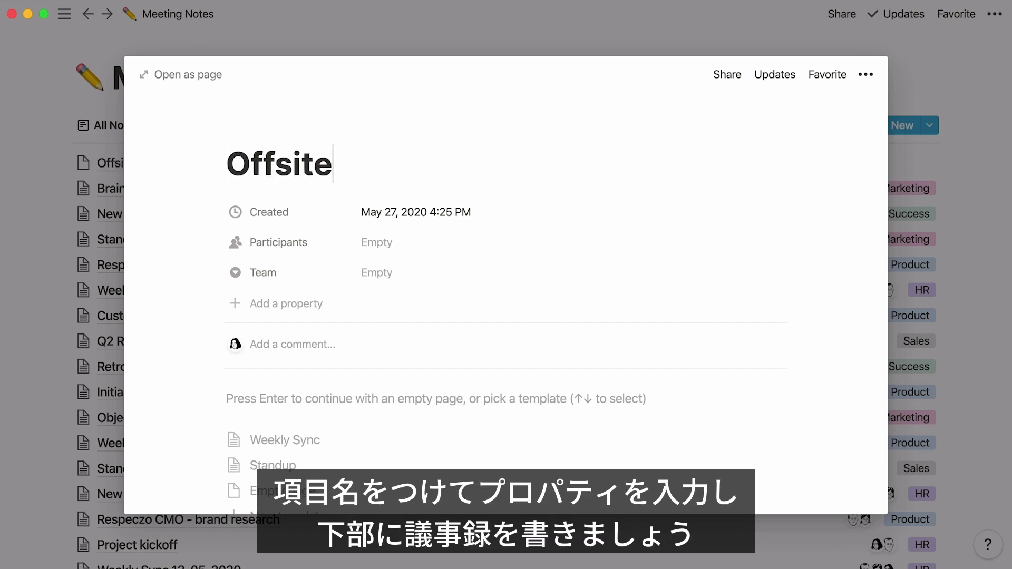
text( Planning)
click(503, 248)
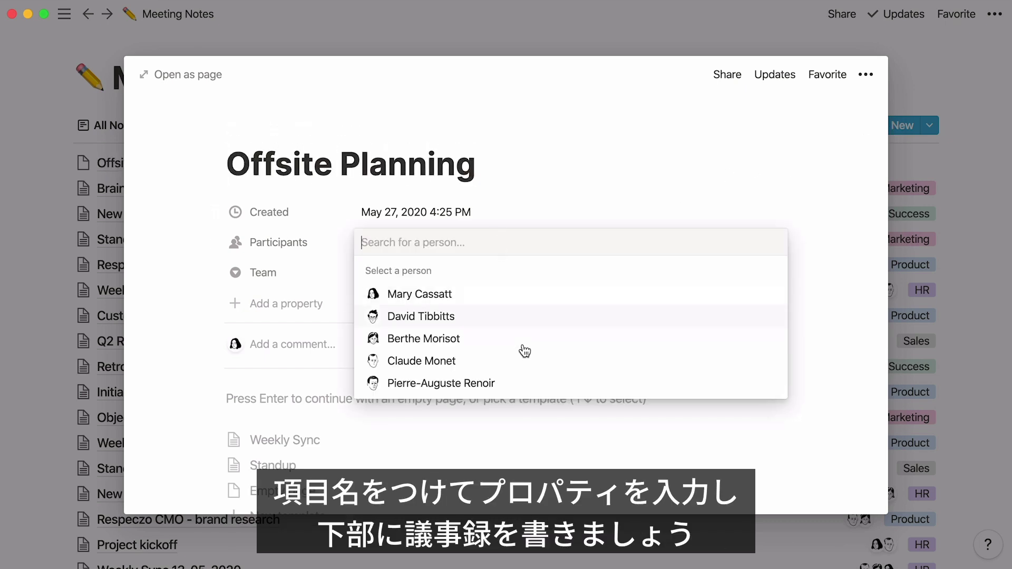
click(522, 360)
click(510, 360)
click(372, 273)
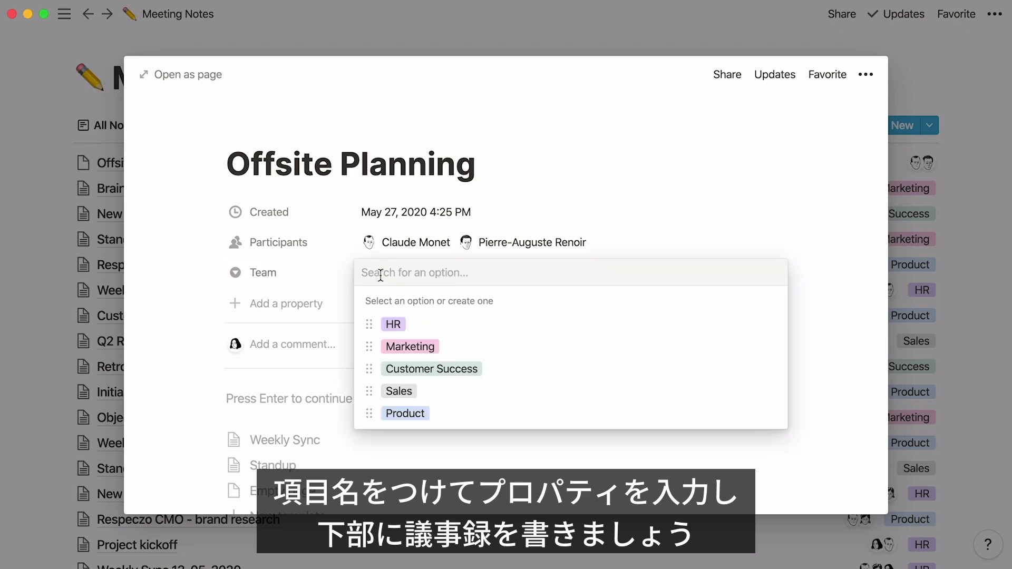
click(452, 323)
text(Notes)
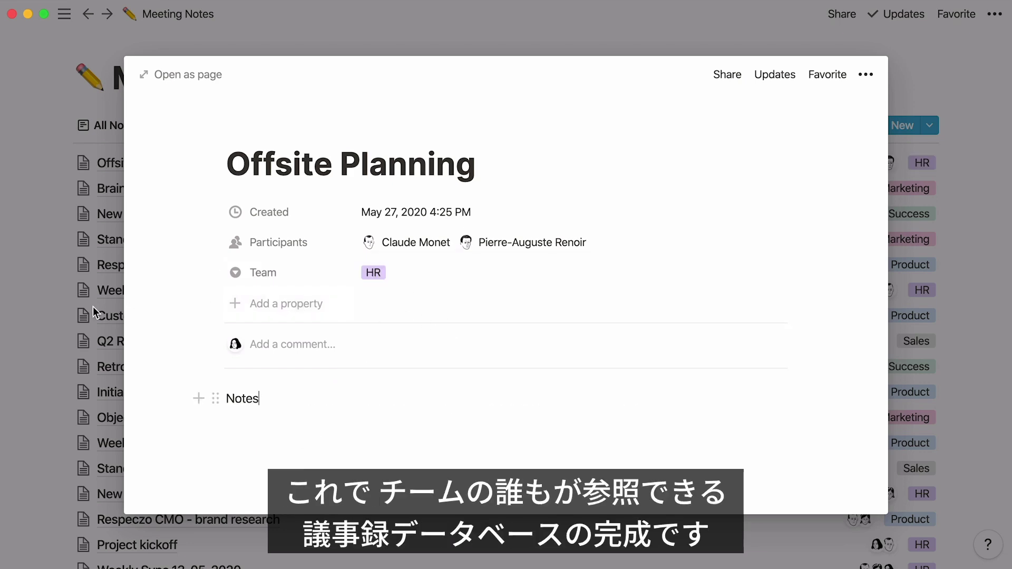
- Close Offsite Planning, then open, review and close the Weekly Sync 12-05-2020 note
click(20, 318)
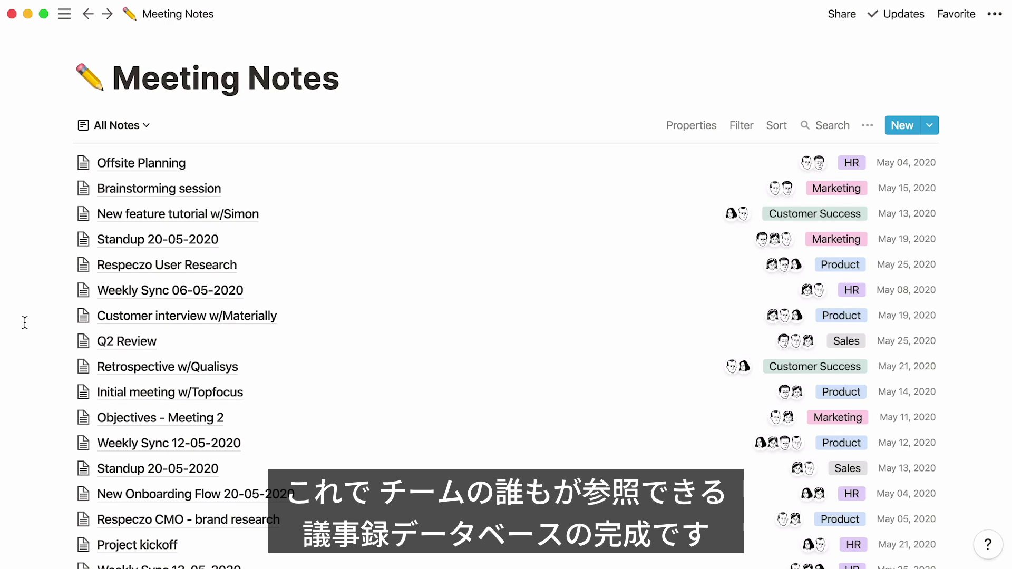
click(125, 443)
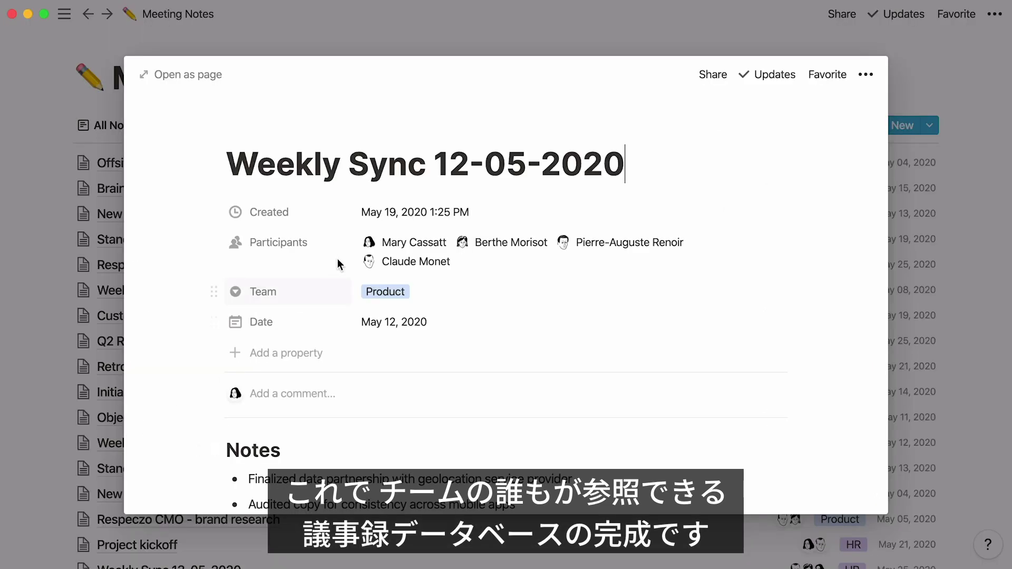
scroll(172, 359, down, 2)
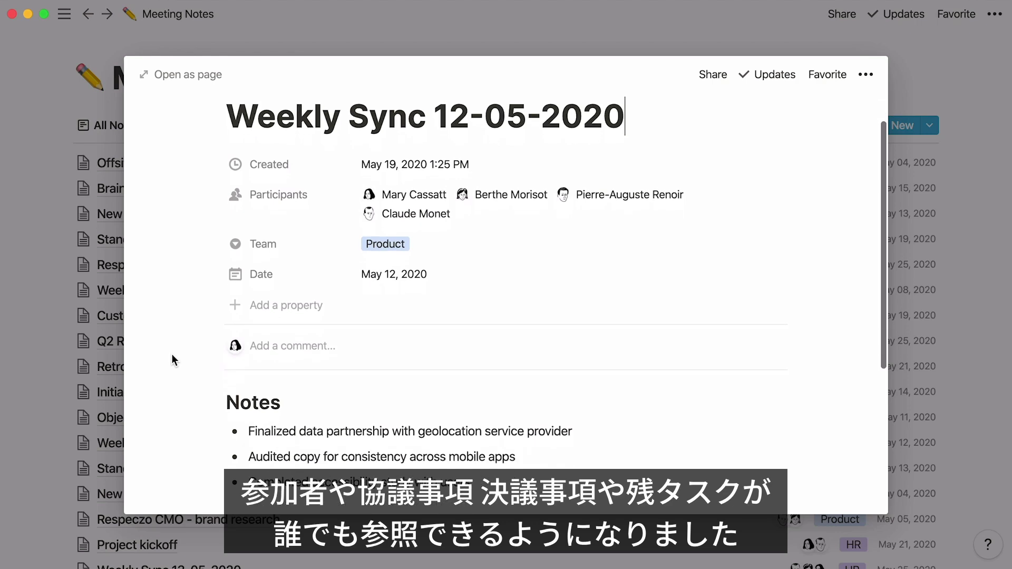
scroll(172, 355, down, 2)
scroll(172, 355, down, 2)
scroll(171, 355, down, 2)
scroll(171, 355, down, 1)
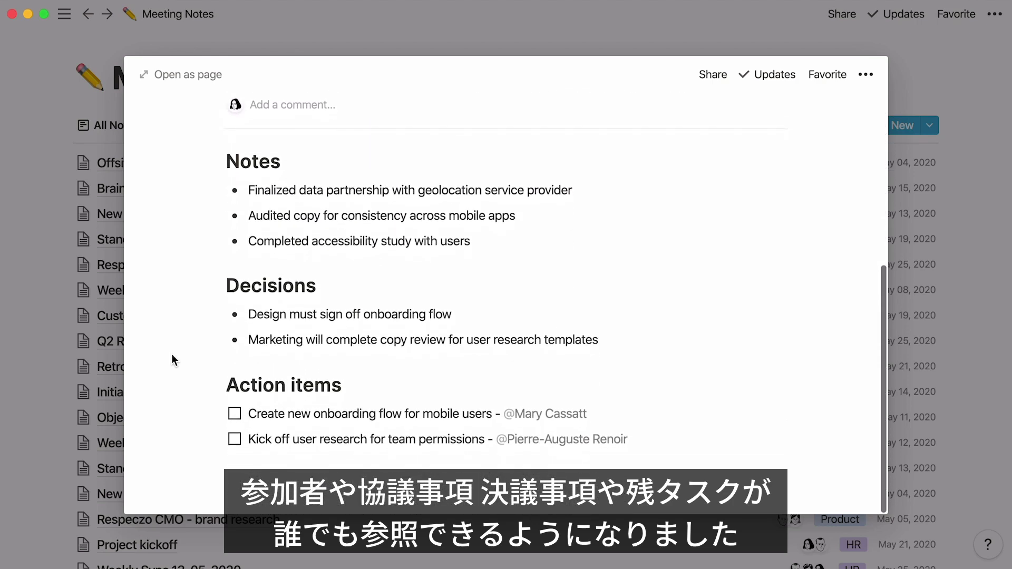
click(7, 428)
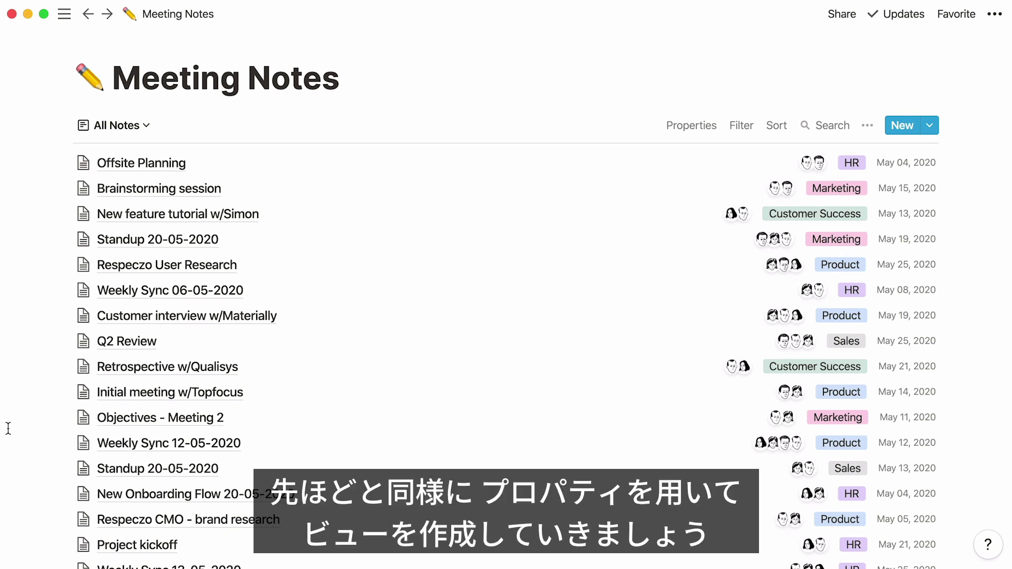
click(126, 120)
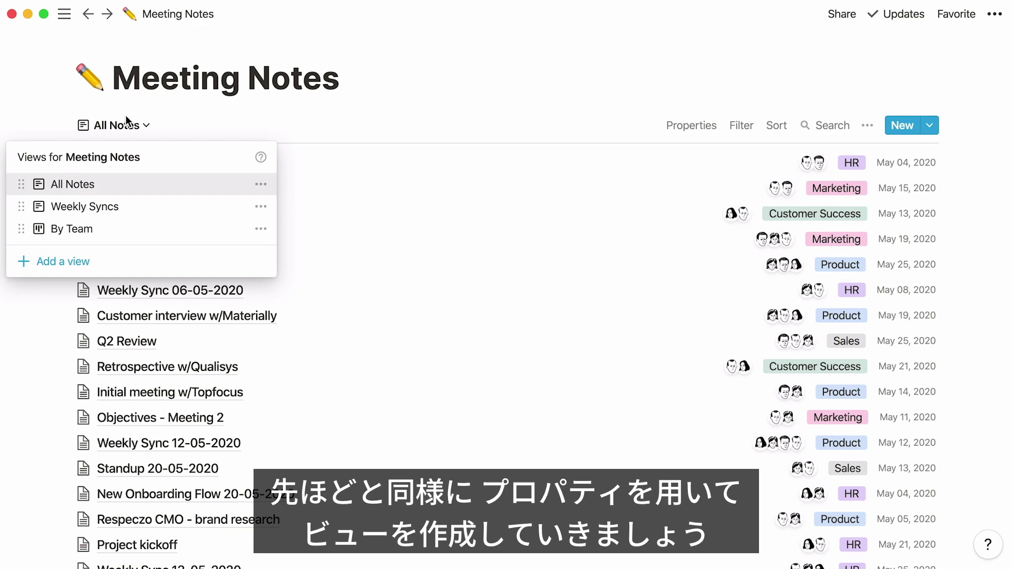
click(149, 228)
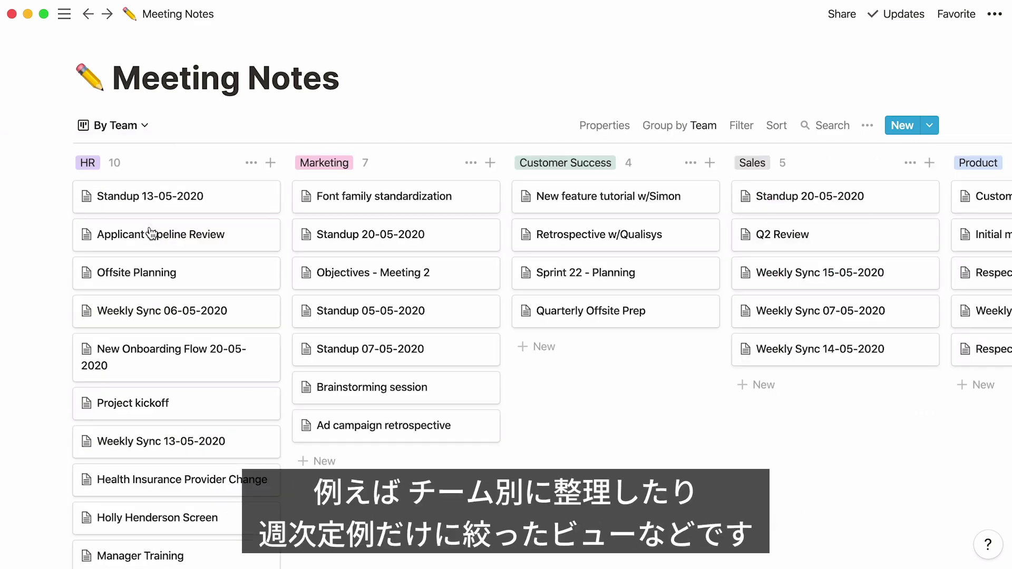
click(147, 137)
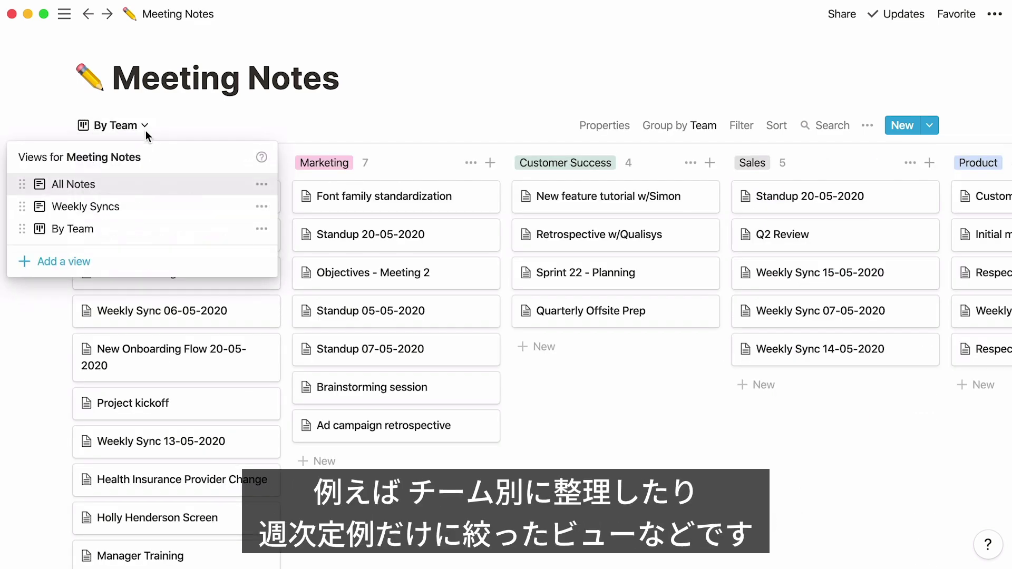
click(159, 207)
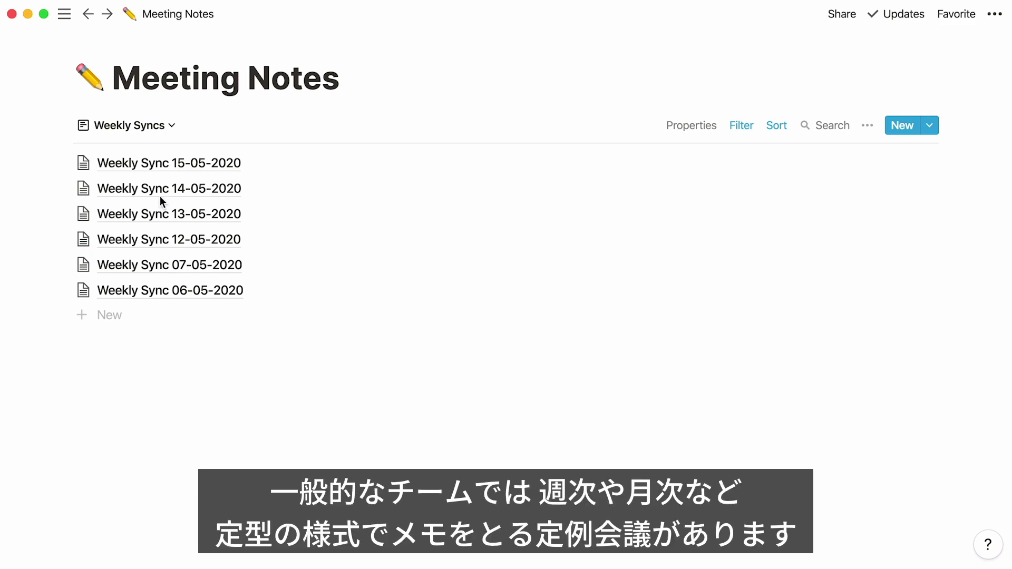
click(168, 128)
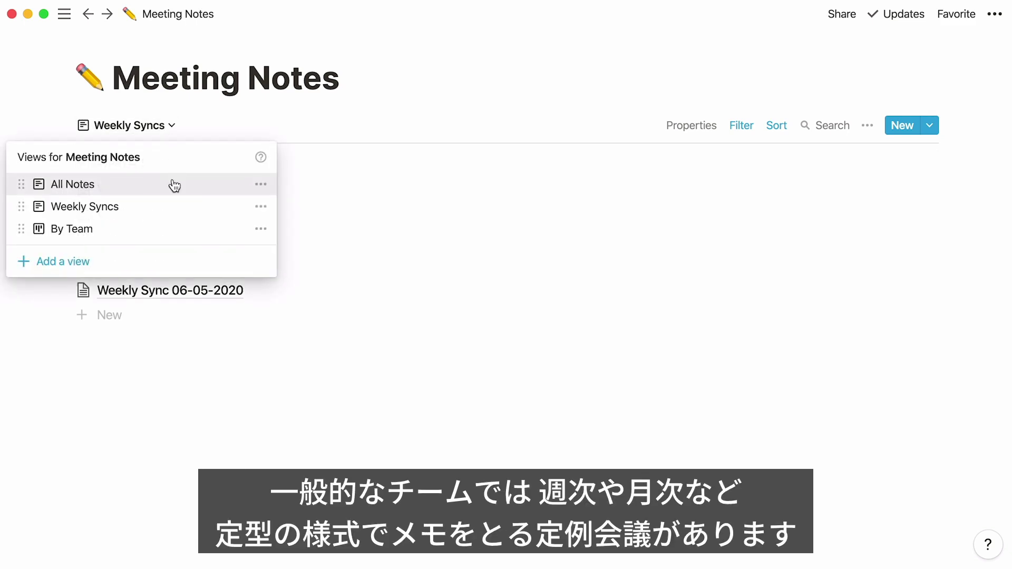
click(172, 184)
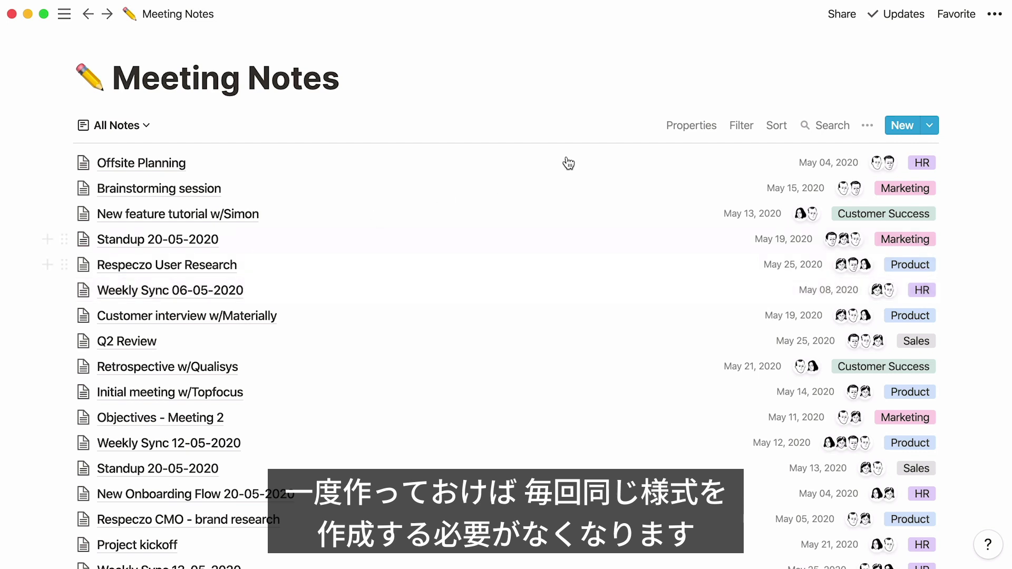
- Create a Standup template with Discussion and Action Items headings, a bullet and a to-do
click(926, 125)
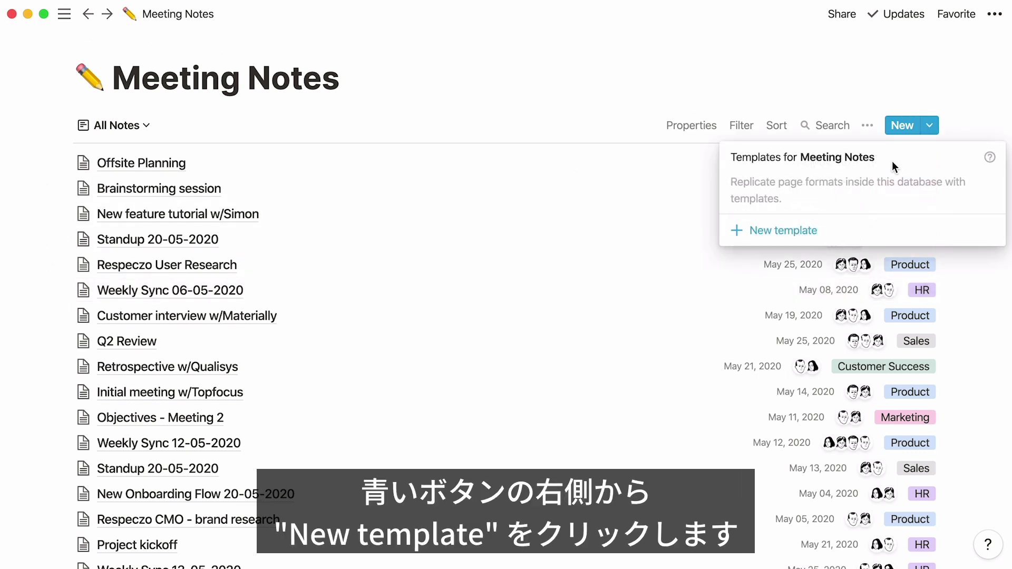
click(820, 233)
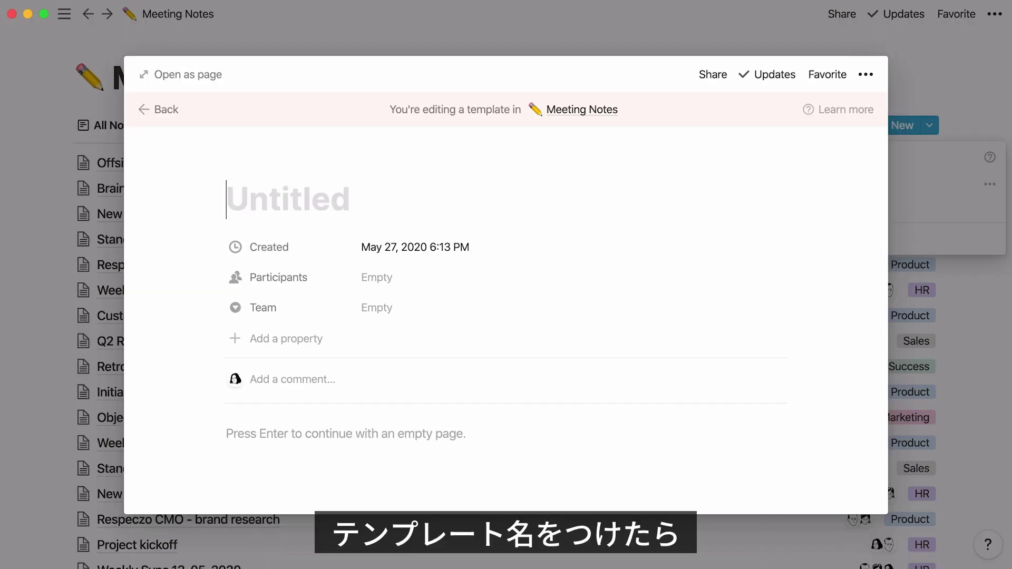
text(Standup)
key(Return)
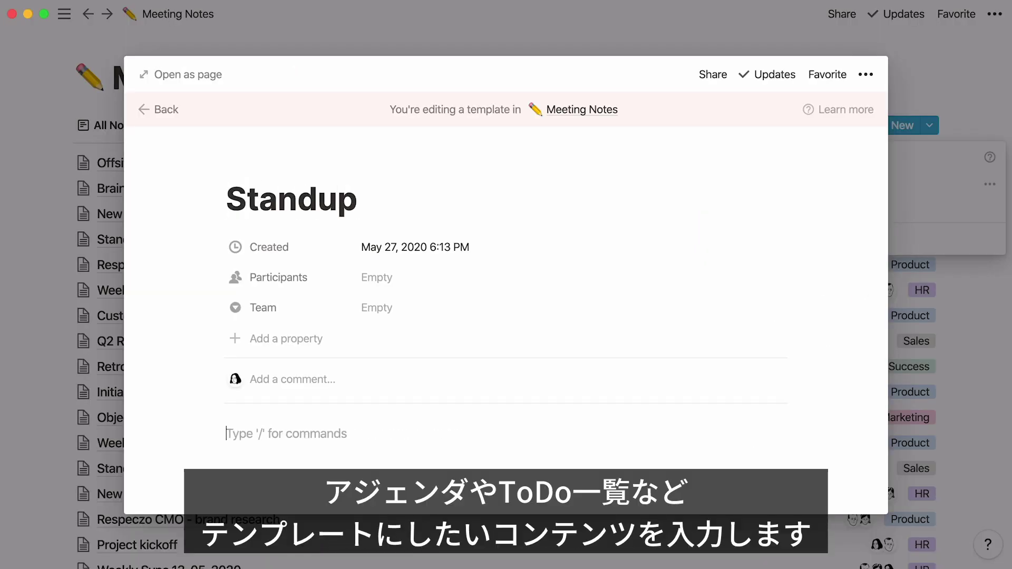
text(## )
text(Disc)
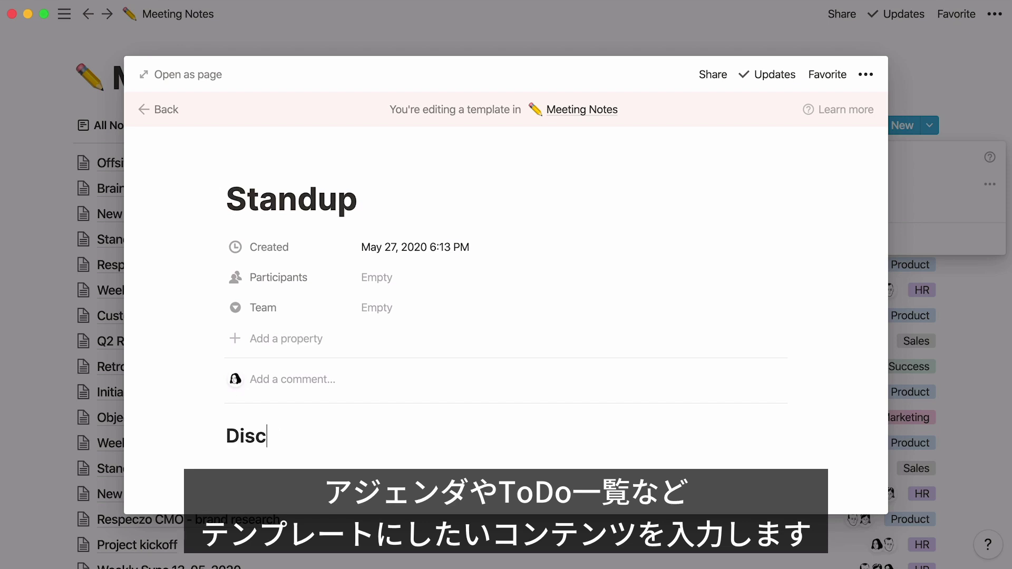
text(ussion)
key(Return)
text(-)
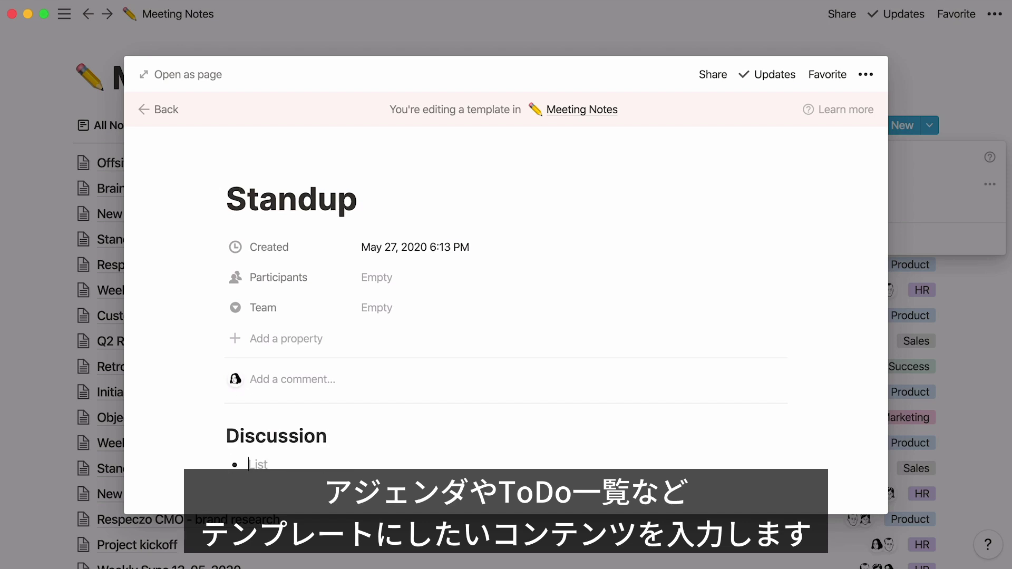
key(Return)
key(Return)
text(## Act)
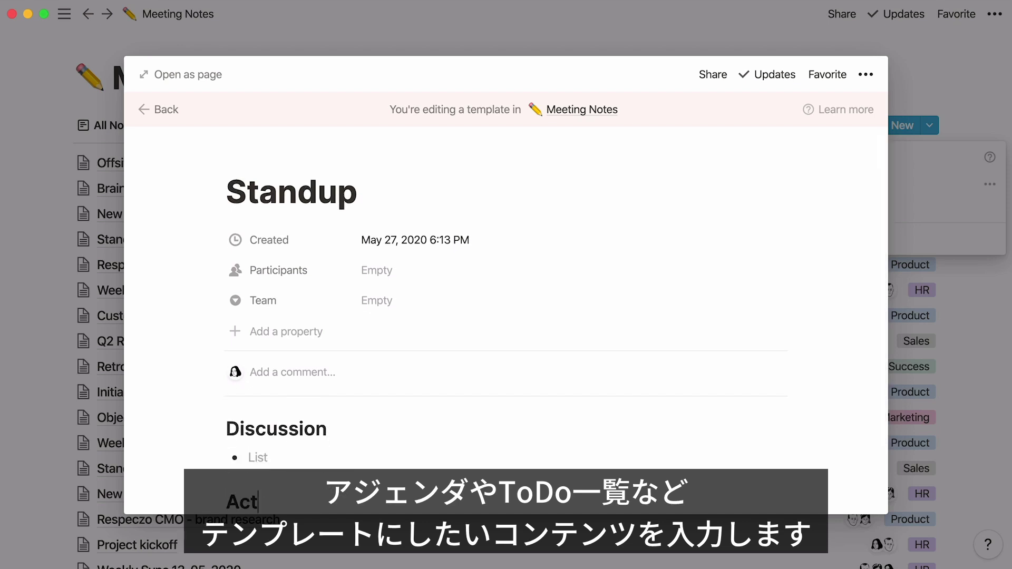
text(ion Items)
key(Return)
text([])
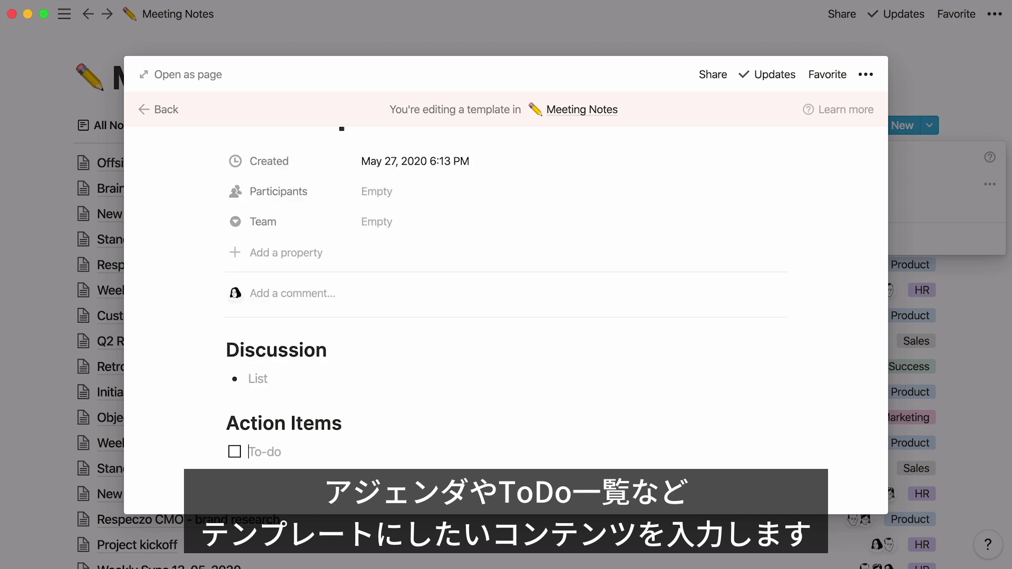
scroll(793, 235, up, 1)
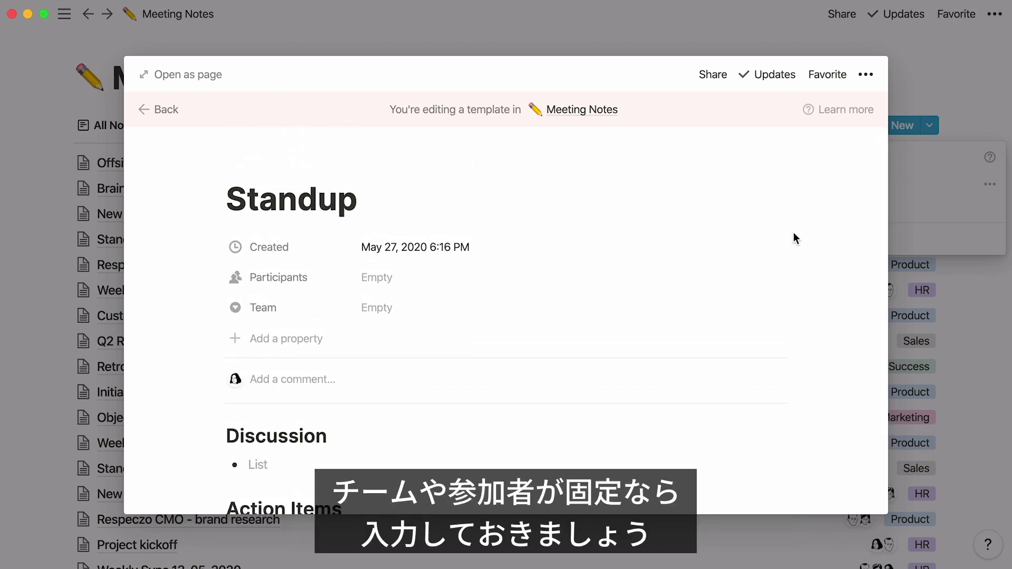
- Preset Mary Cassatt, Pierre-Auguste Renoir, Claude Monet and team Marketing in the Standup template
click(420, 279)
click(482, 326)
click(523, 395)
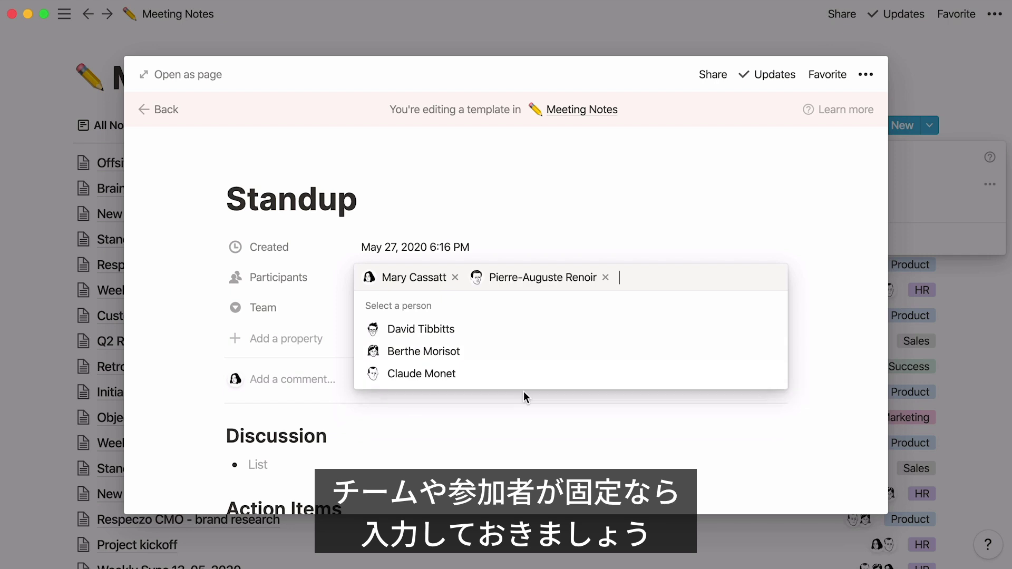
click(543, 384)
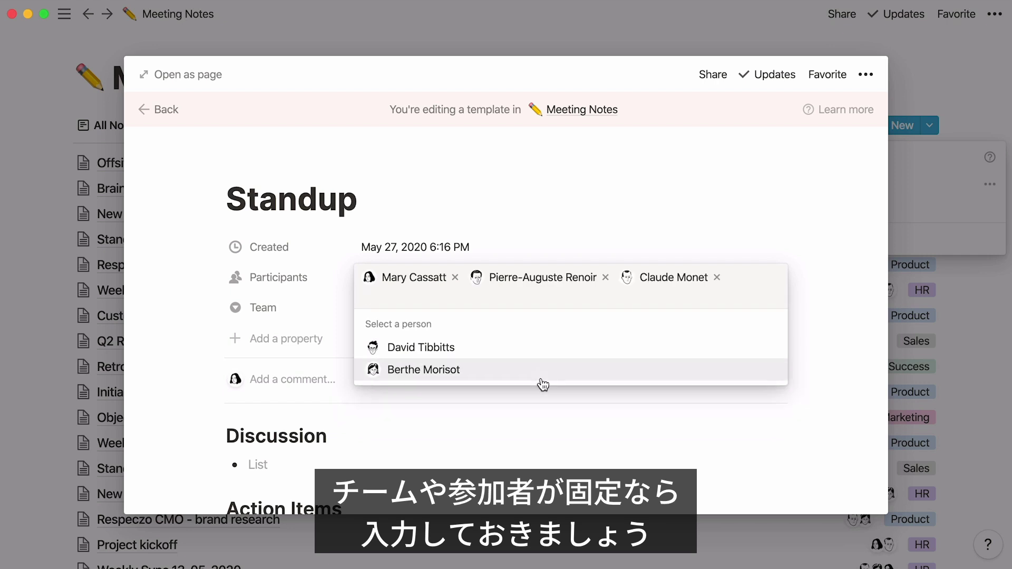
click(315, 307)
click(385, 308)
click(495, 382)
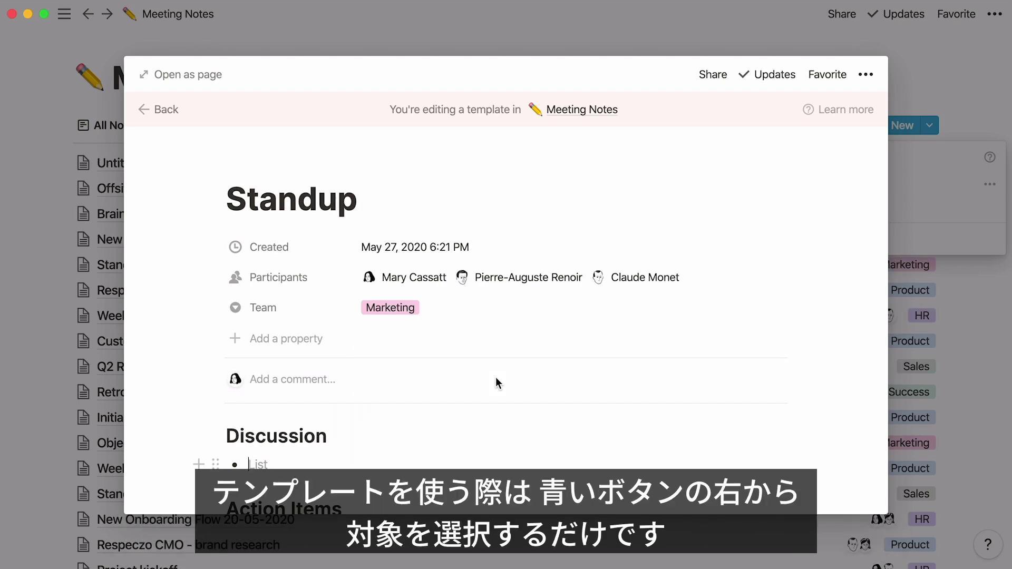
- Leave the template, create a new meeting note from Standup, and close it
click(932, 85)
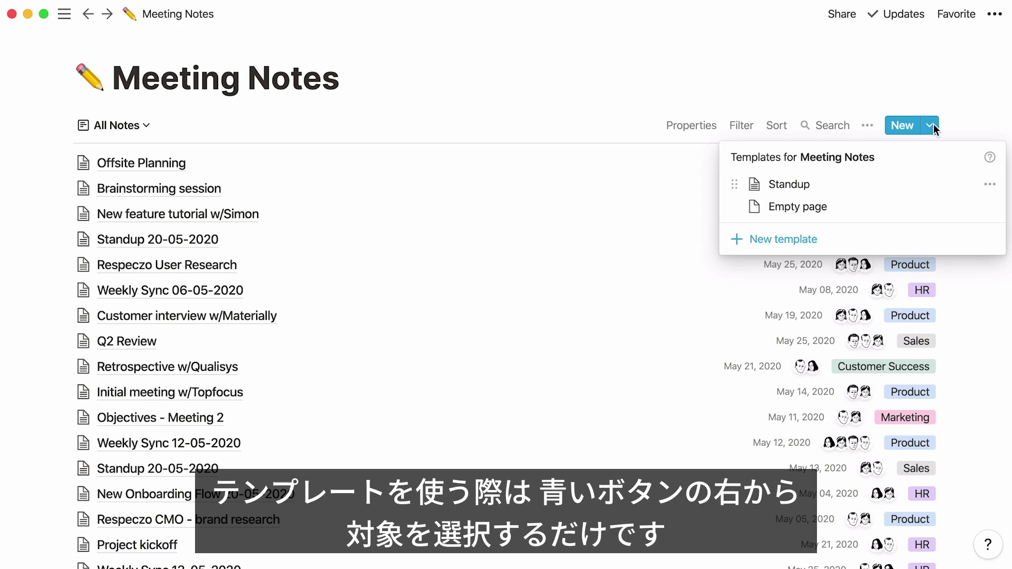
click(865, 186)
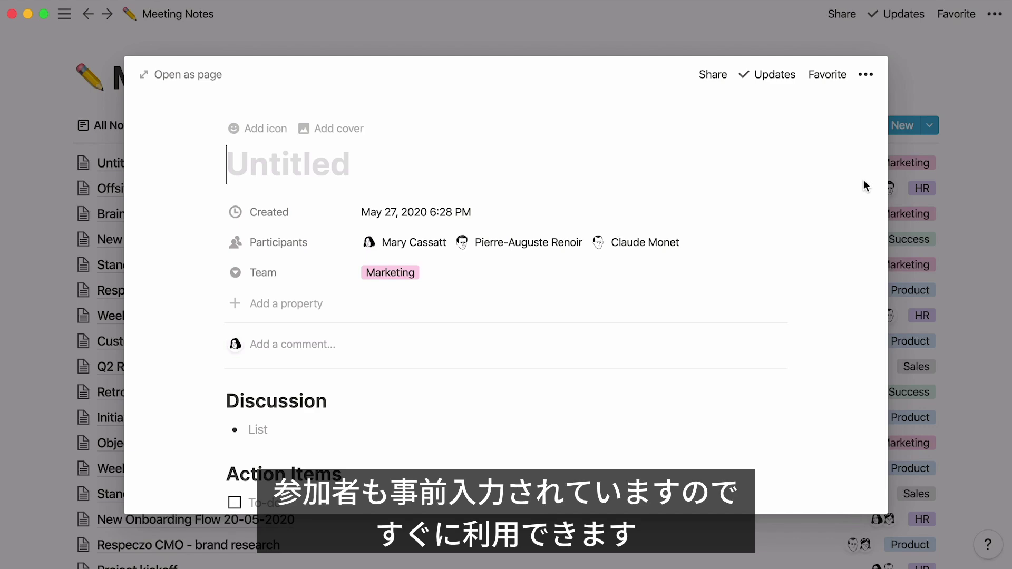
click(978, 74)
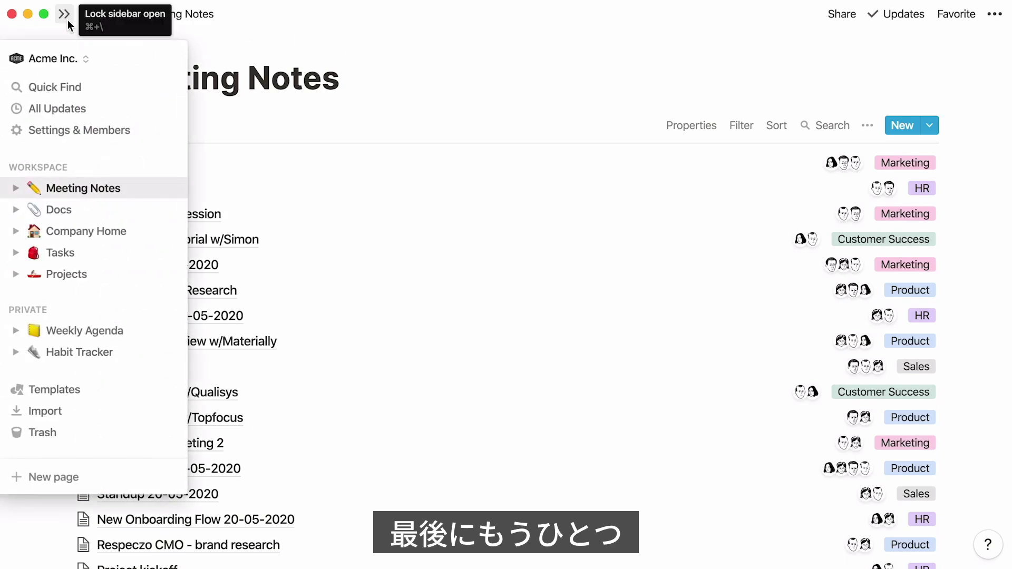
- Pin the sidebar open, browse the seven-project Projects database, then return to Meeting Notes
click(68, 23)
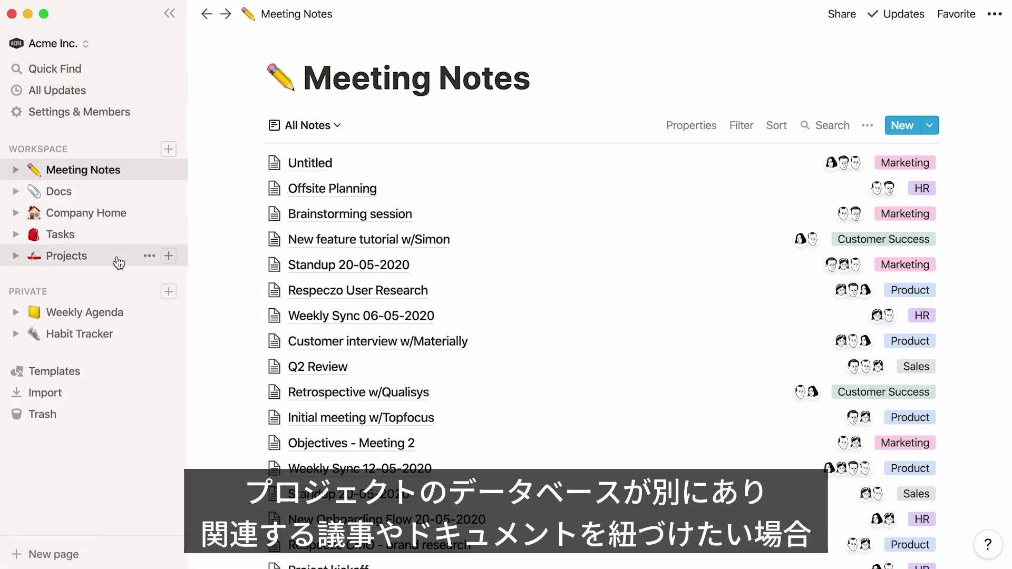
click(117, 258)
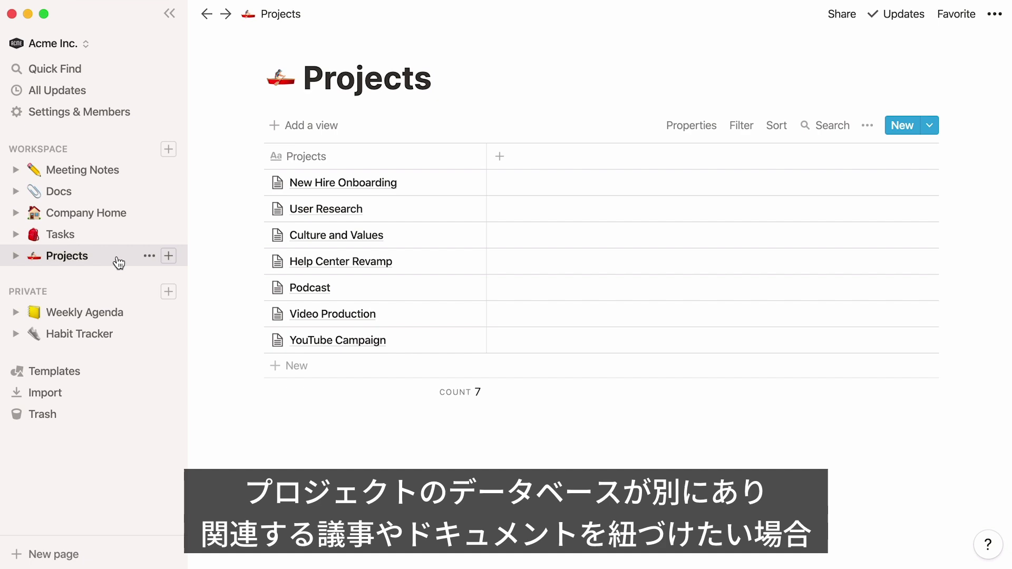
click(127, 173)
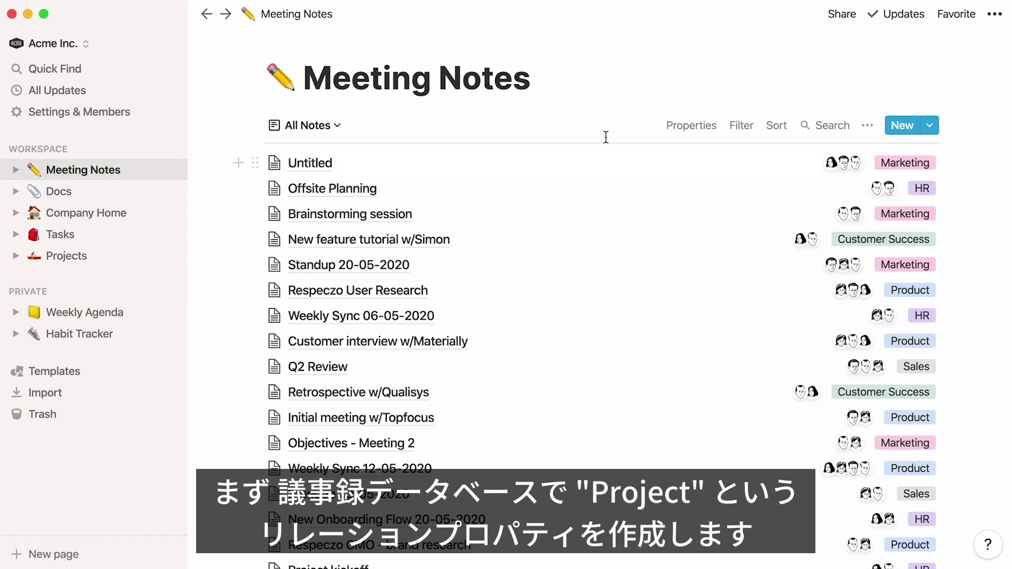
- Create a new Relation property named Project that targets the Projects database
click(677, 127)
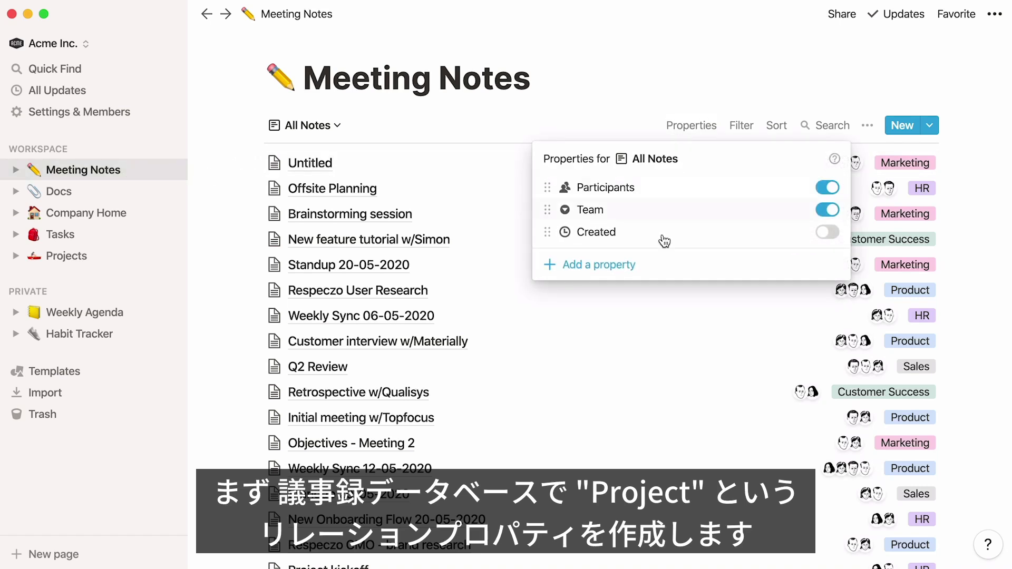
click(655, 266)
text(Project)
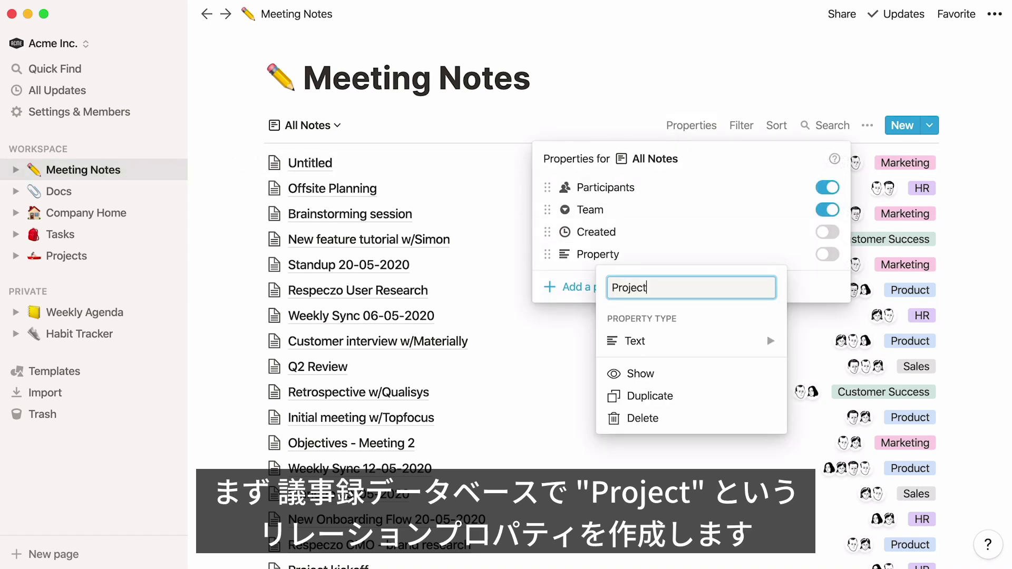
mouse_move(688, 340)
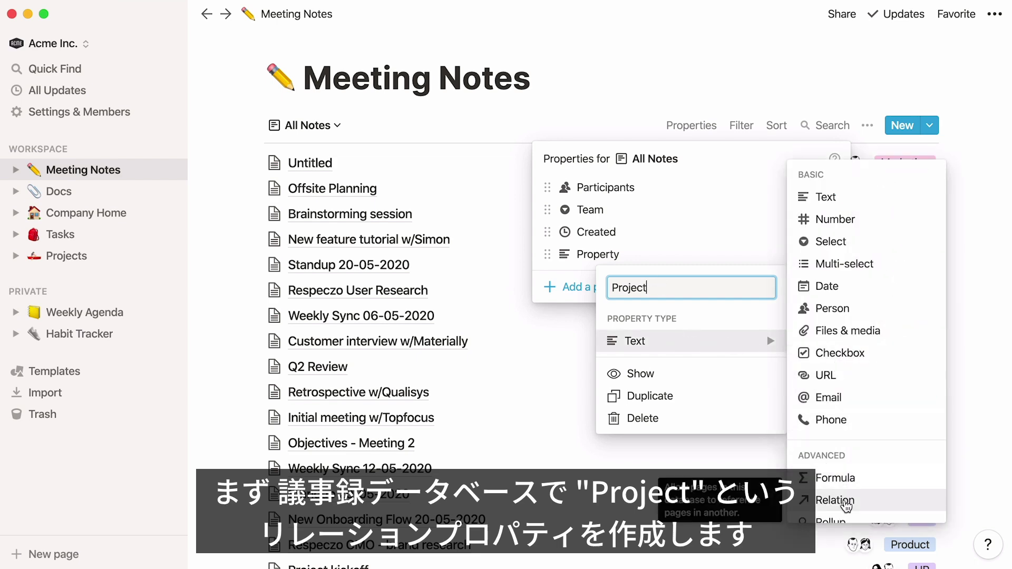
click(853, 505)
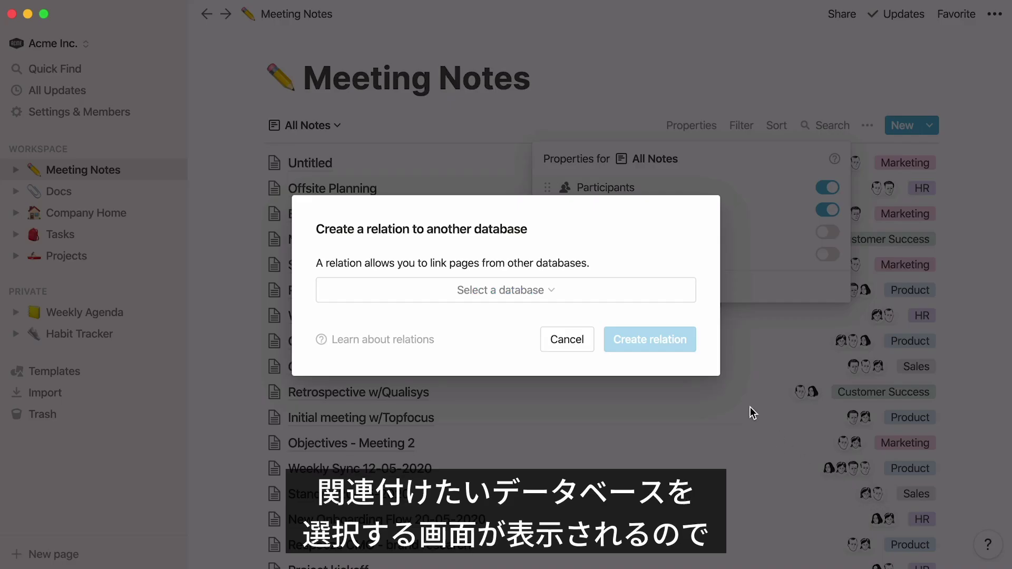
click(623, 294)
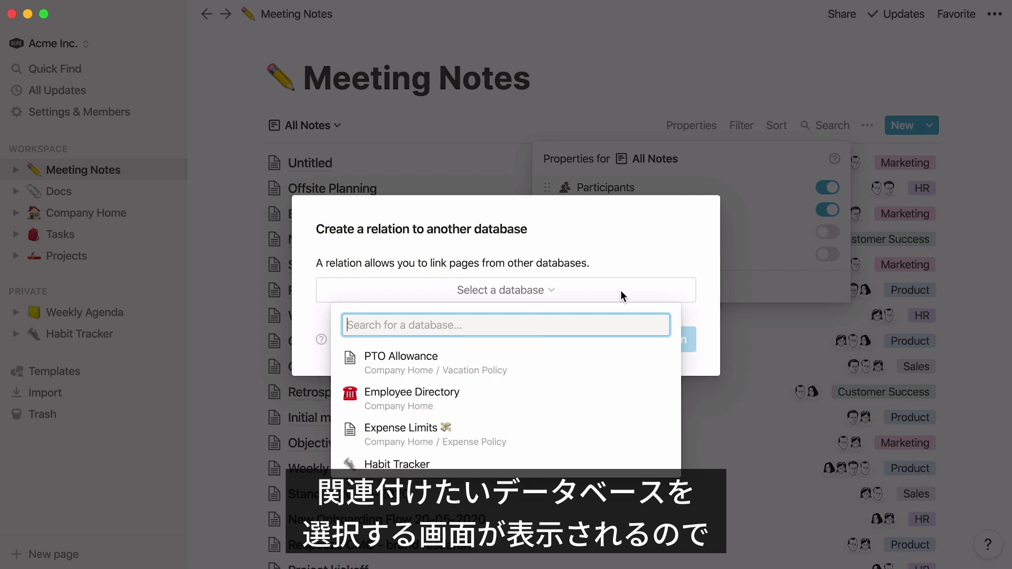
text(pro)
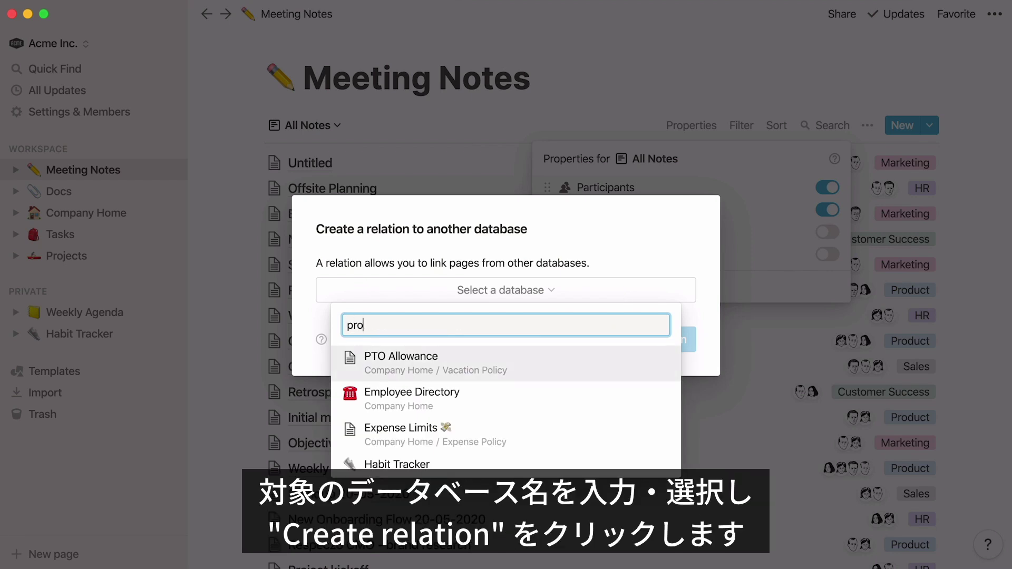
text(jects)
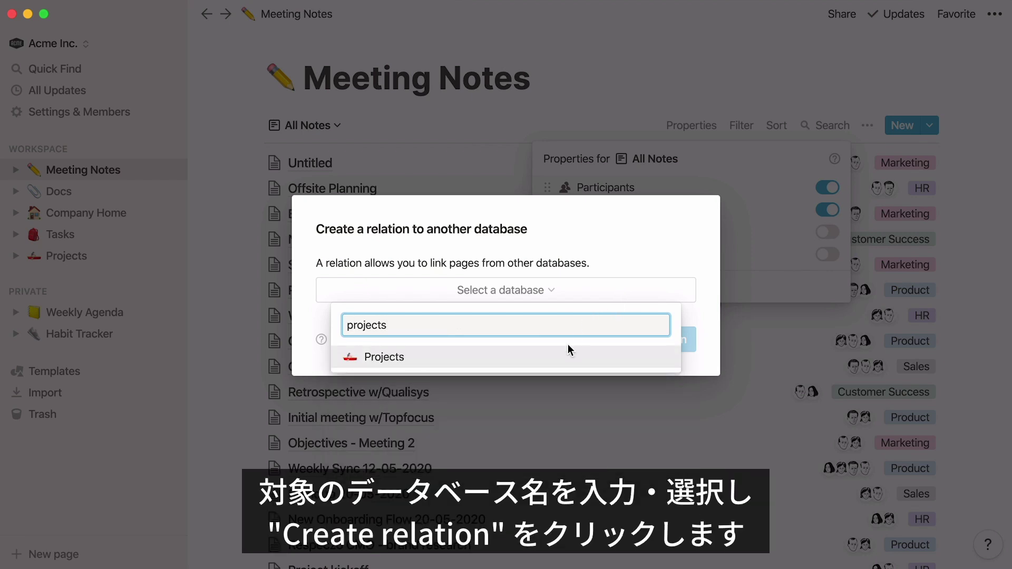
click(568, 352)
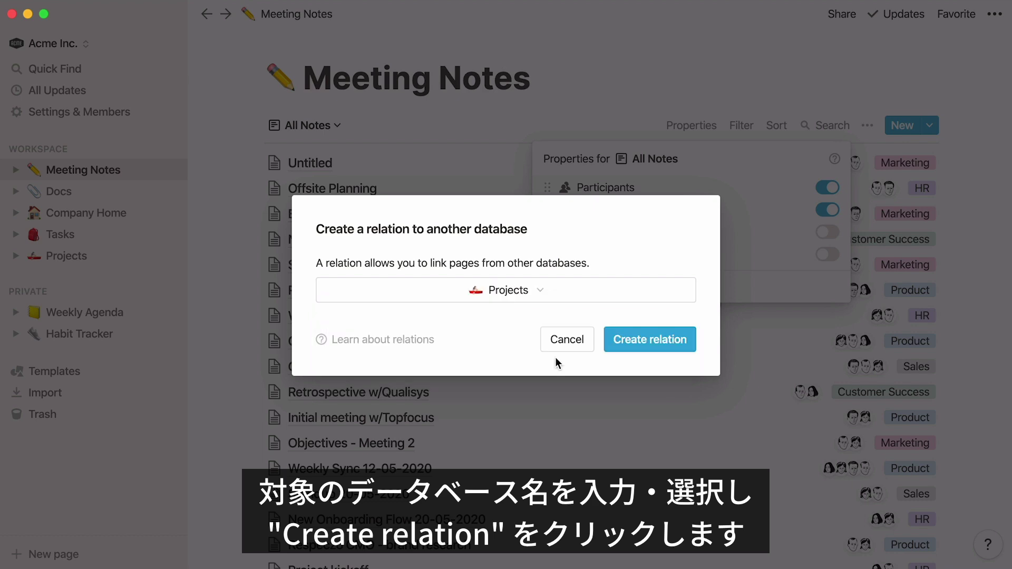
click(623, 349)
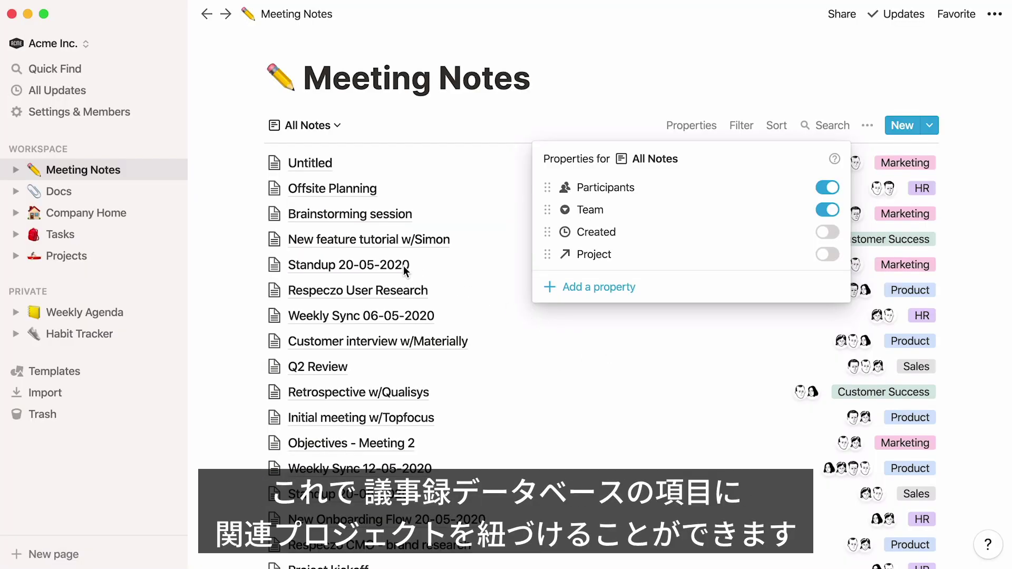
- Set Standup 20-05-2020's Project to Help Center Revamp and open that linked project page
click(404, 272)
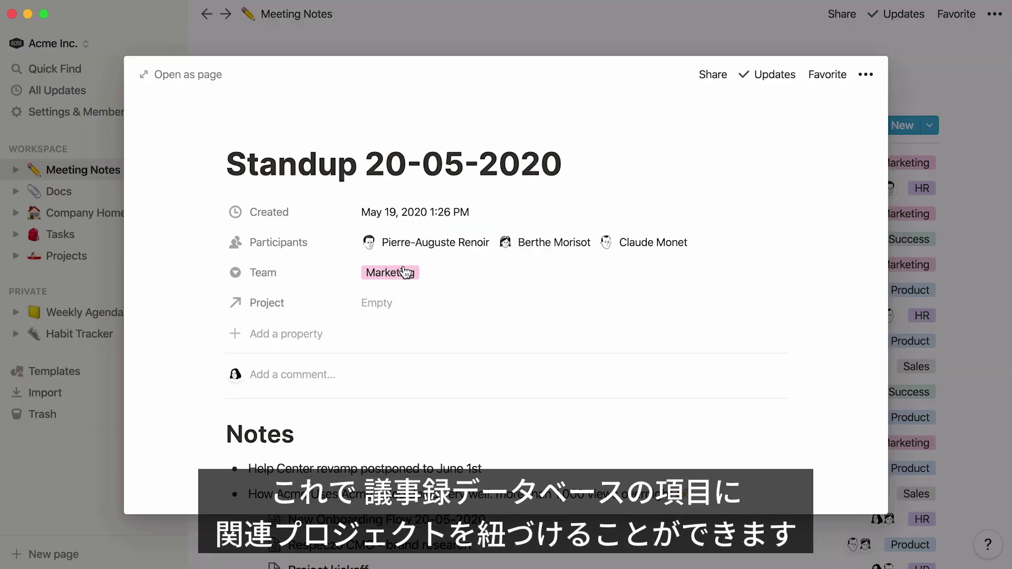
click(377, 307)
text(help center)
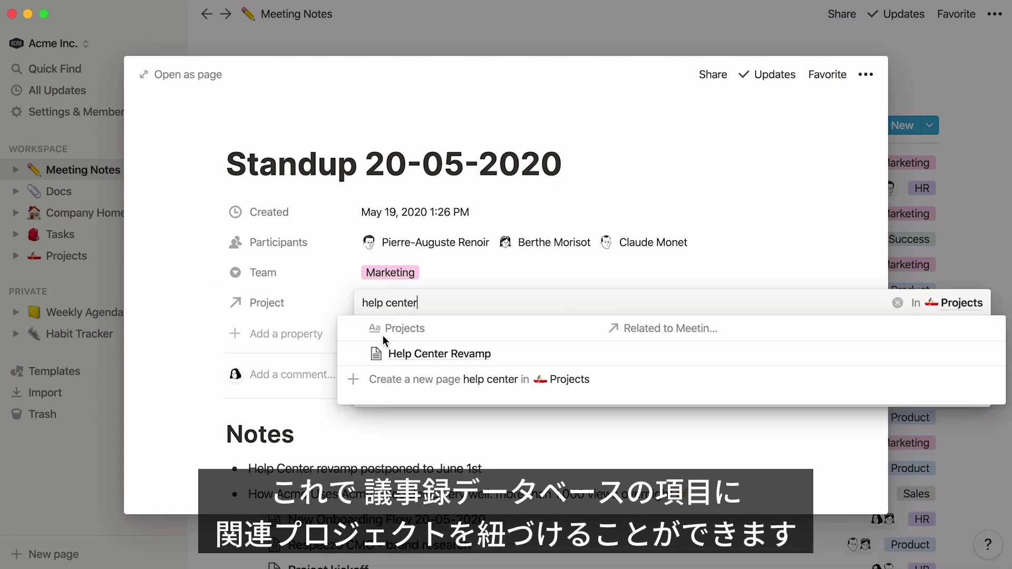
click(386, 355)
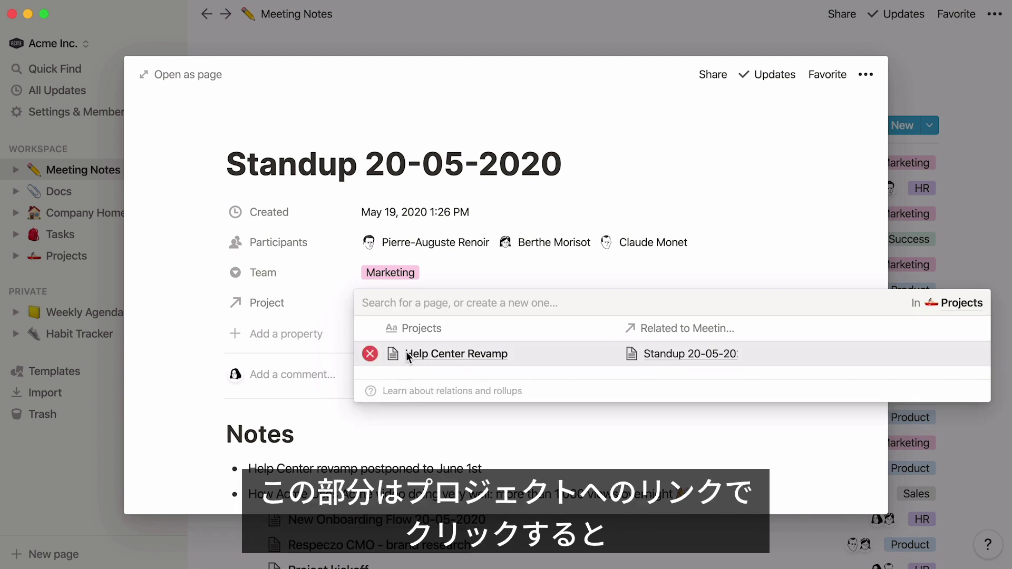
click(494, 351)
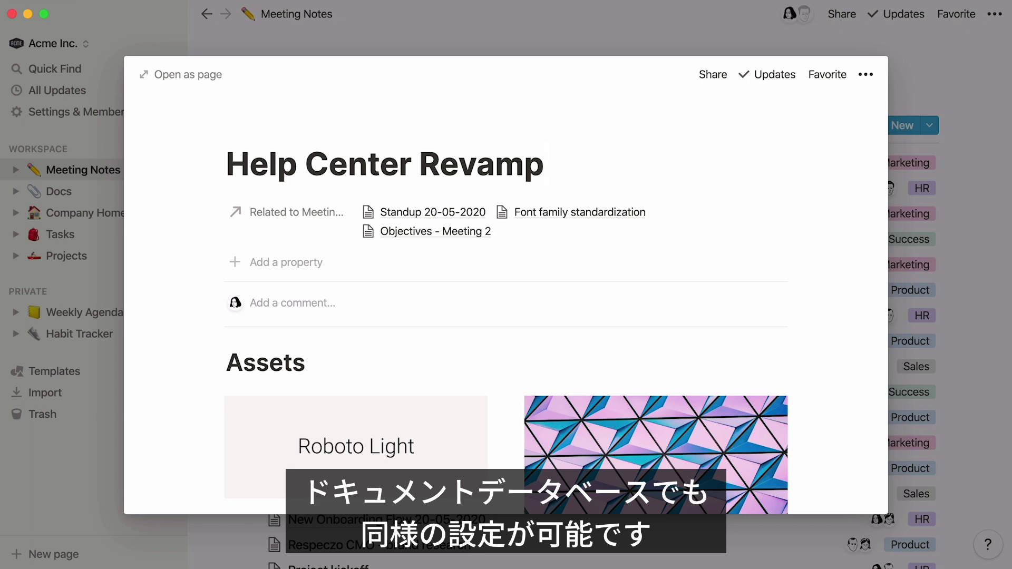
- Dismiss the Help Center Revamp page, collapse the sidebar, and navigate back to Docs
click(558, 35)
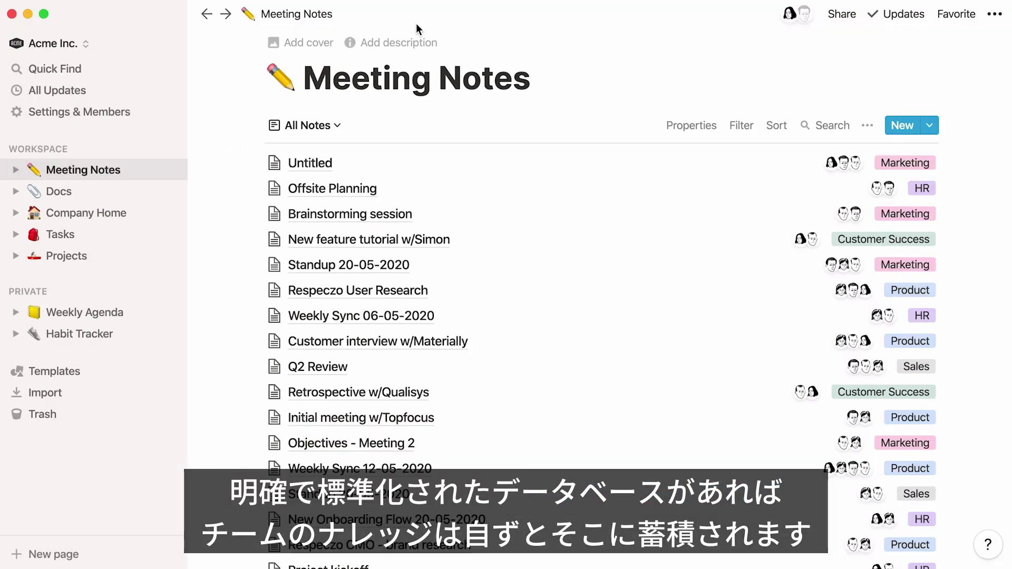
click(169, 13)
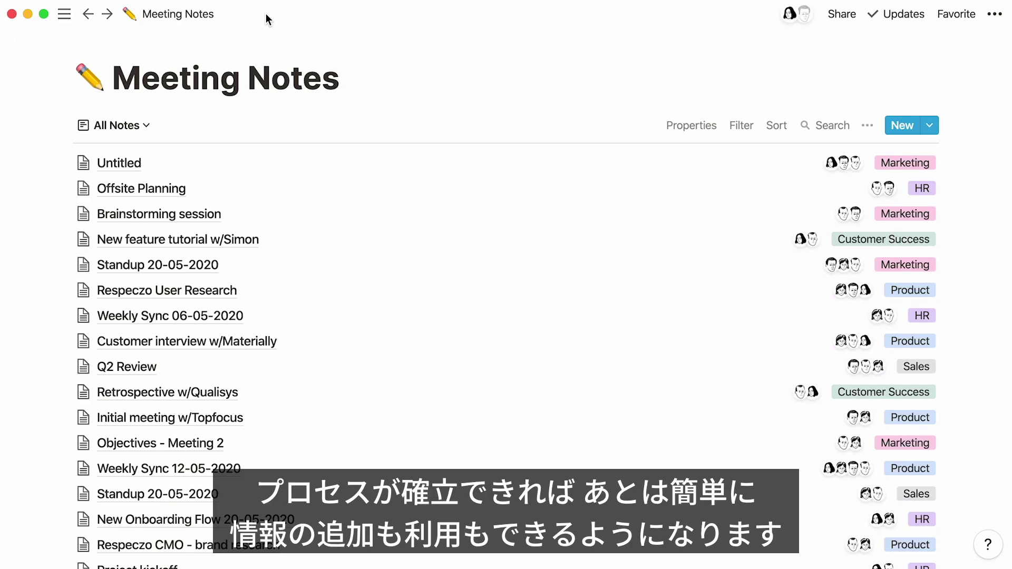
click(88, 14)
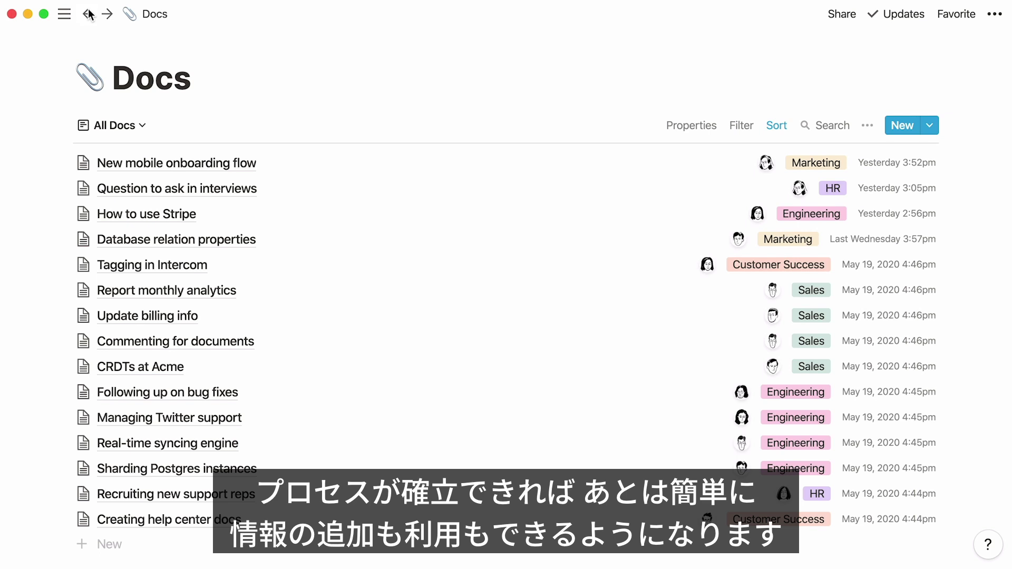